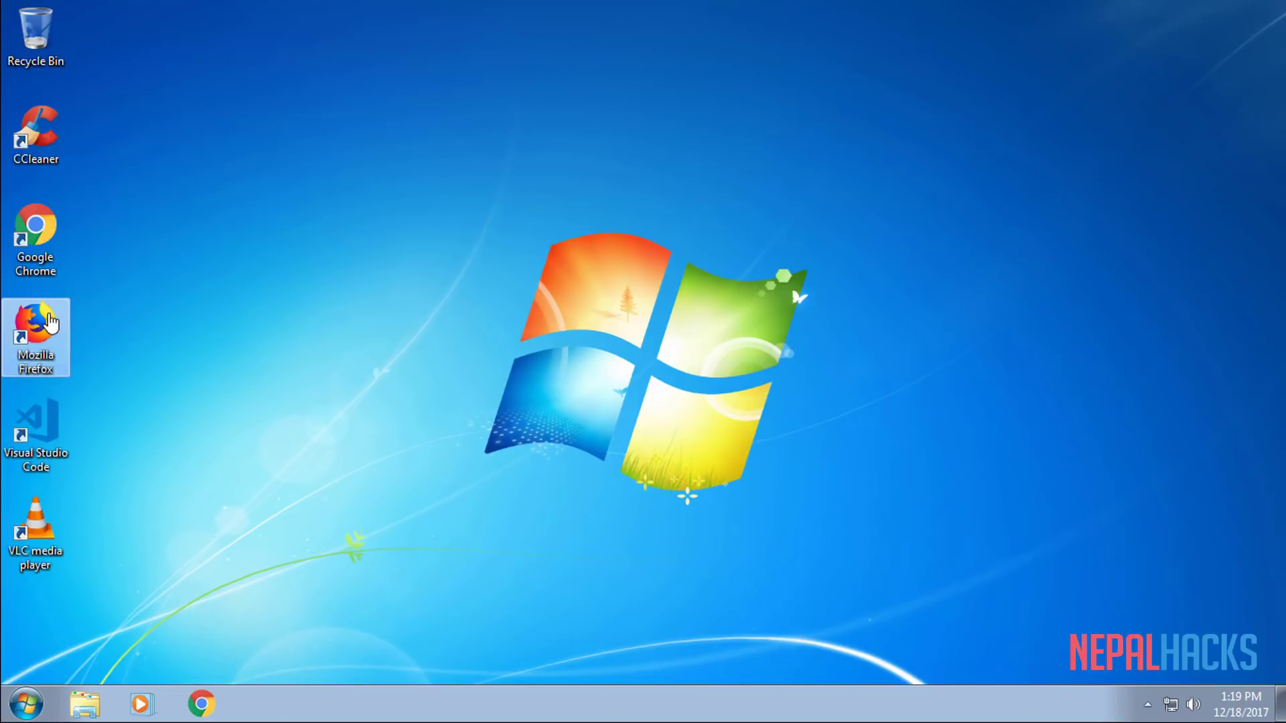
Search Google for kali.org and open the Downloads page listing the Kali 2017.3 images
{"action": "double_click", "coordinate": [48, 324]}
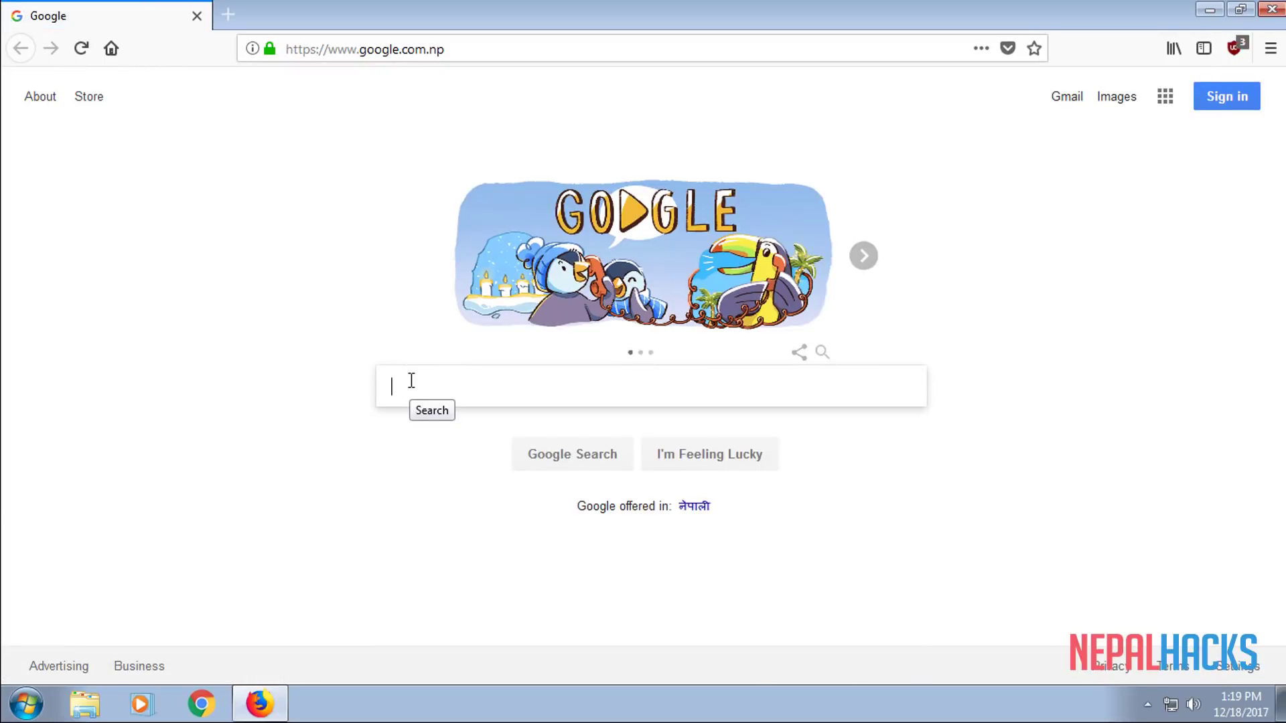
{"action": "type", "text": "kali.org"}
{"action": "key", "text": "Return"}
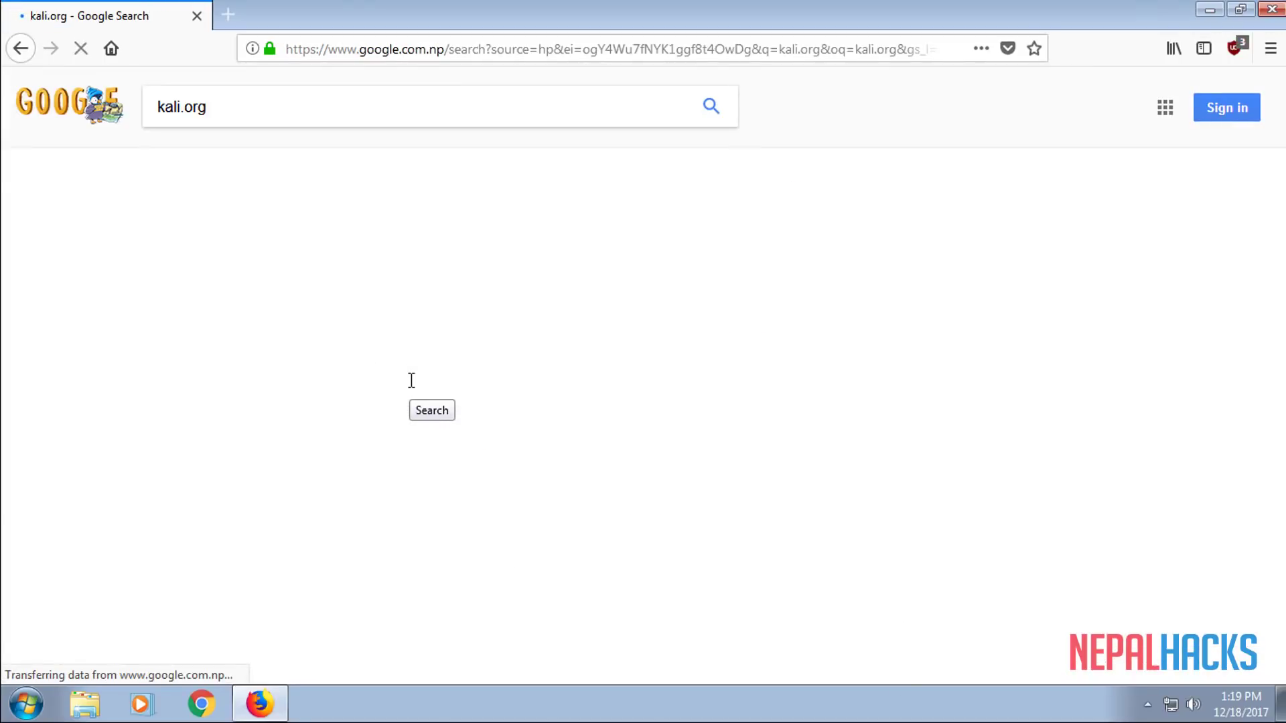
{"action": "left_click", "coordinate": [432, 248]}
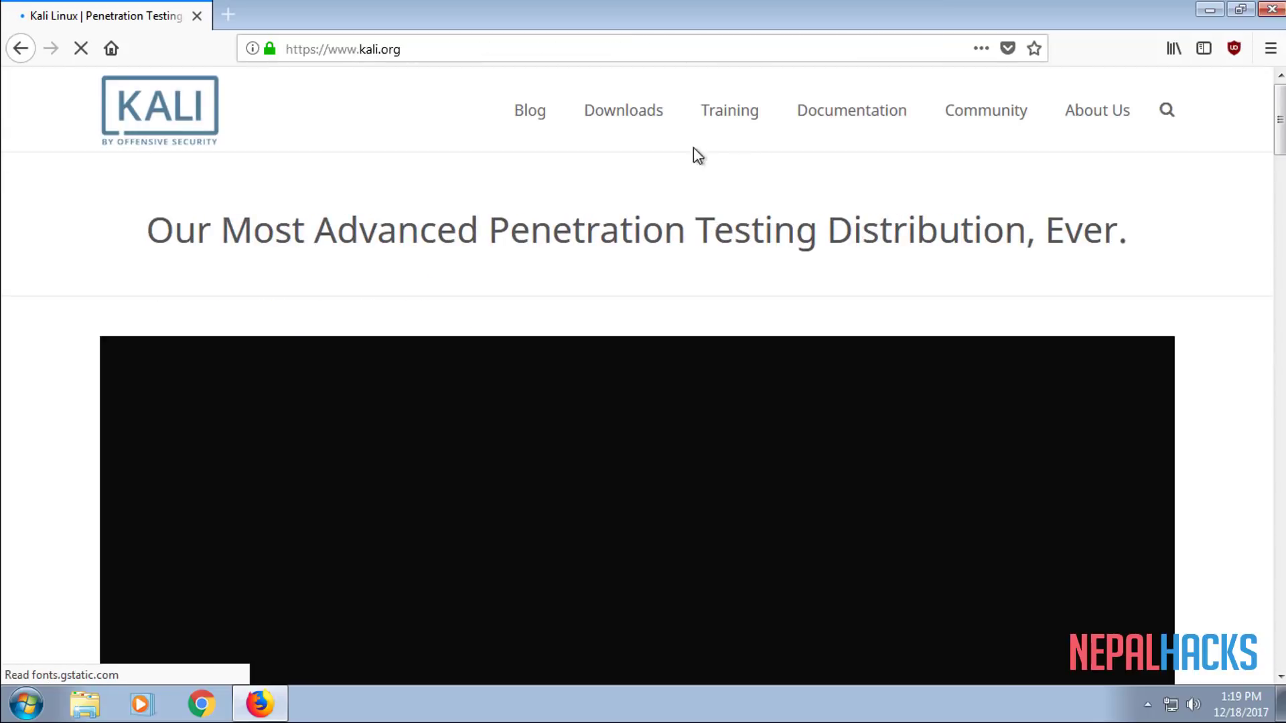
{"action": "left_click", "coordinate": [633, 113]}
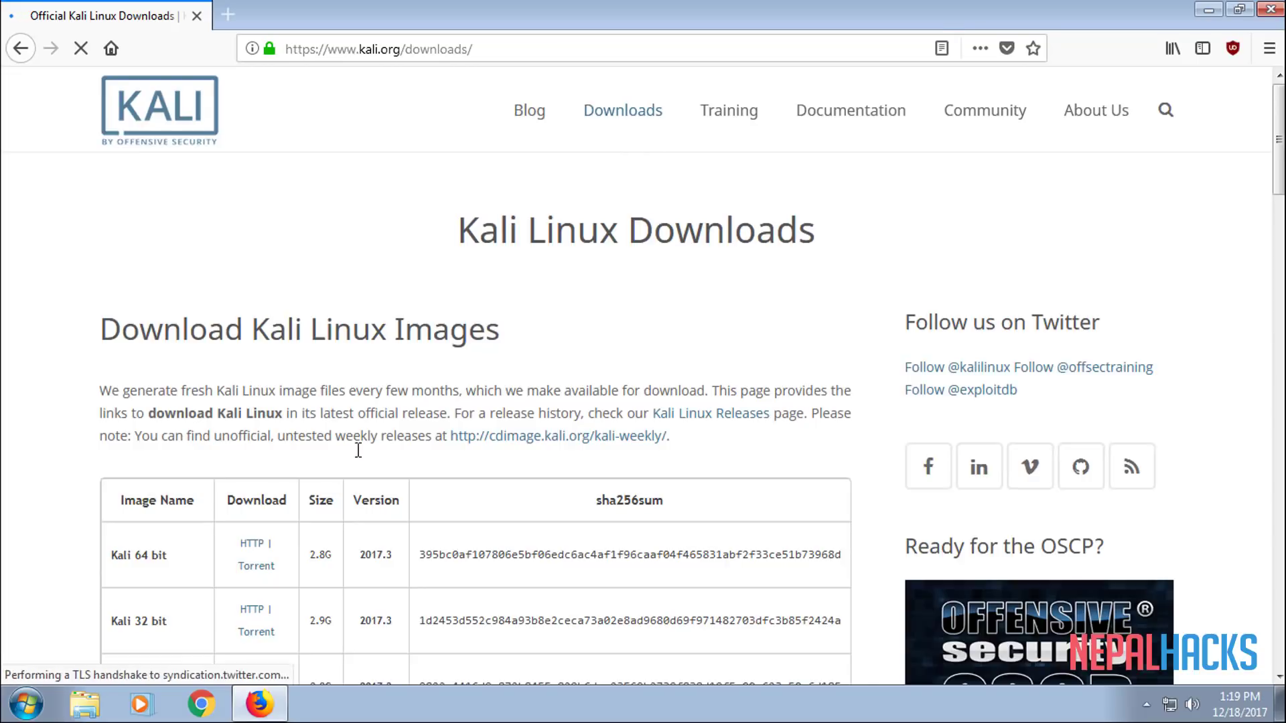
{"action": "scroll", "coordinate": [194, 549], "scroll_direction": "down", "scroll_amount": 2}
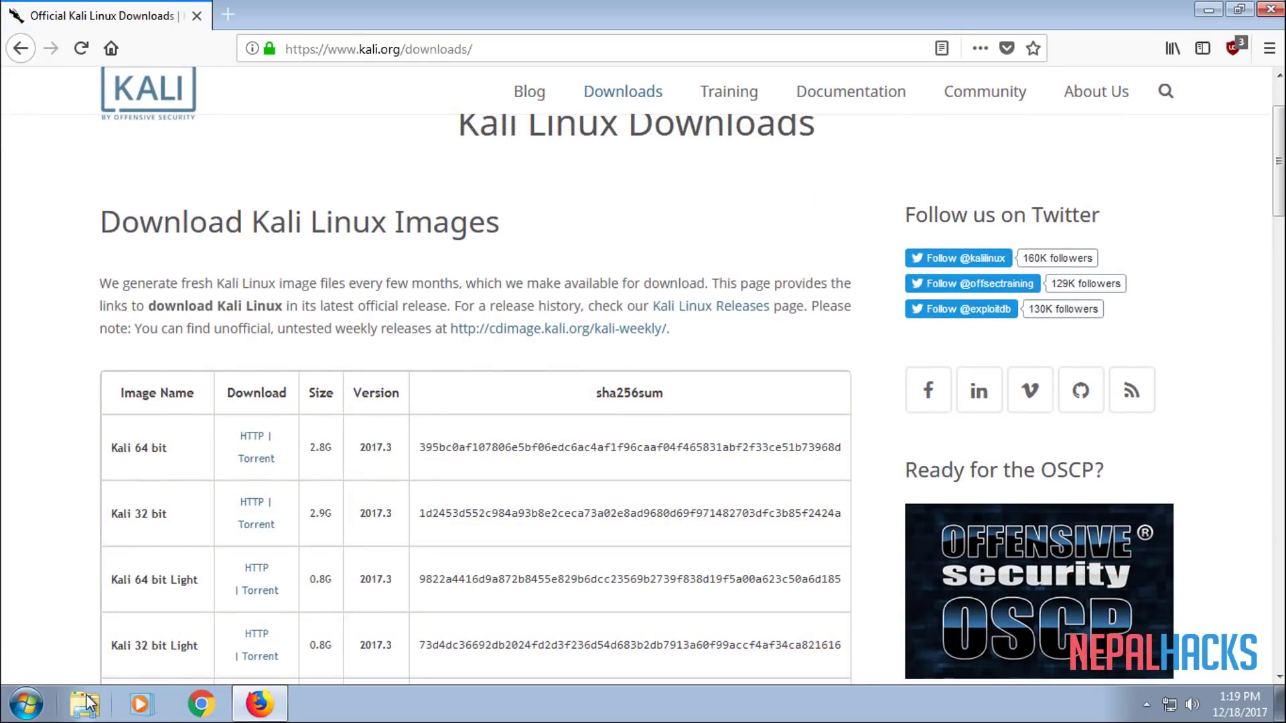
{"action": "left_click", "coordinate": [40, 707]}
{"action": "right_click", "coordinate": [350, 477]}
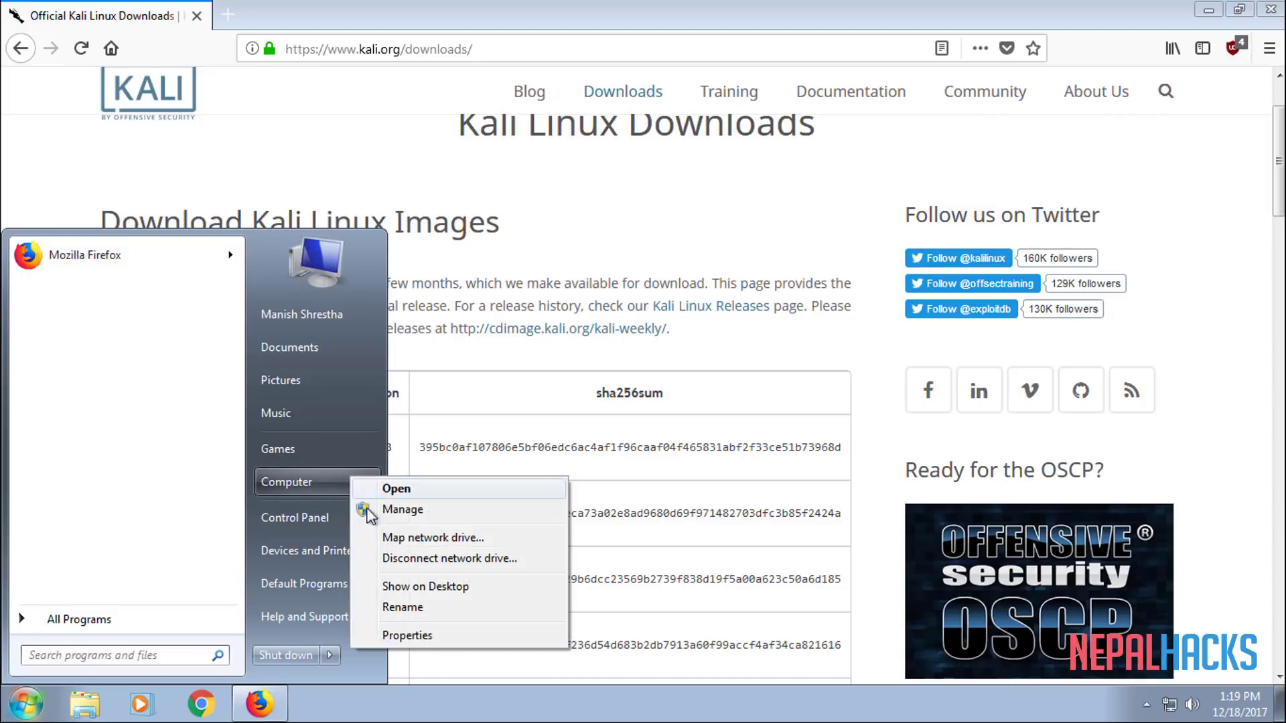
{"action": "left_click", "coordinate": [407, 635]}
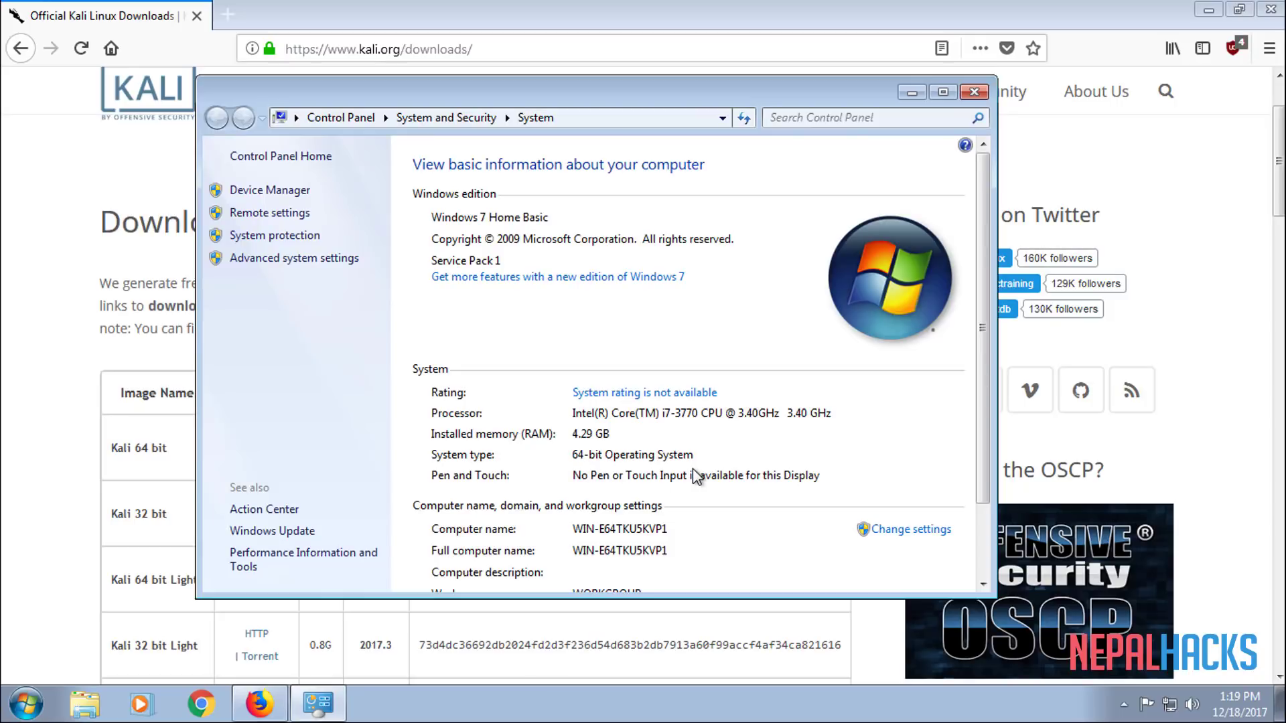
{"action": "left_click", "coordinate": [974, 92]}
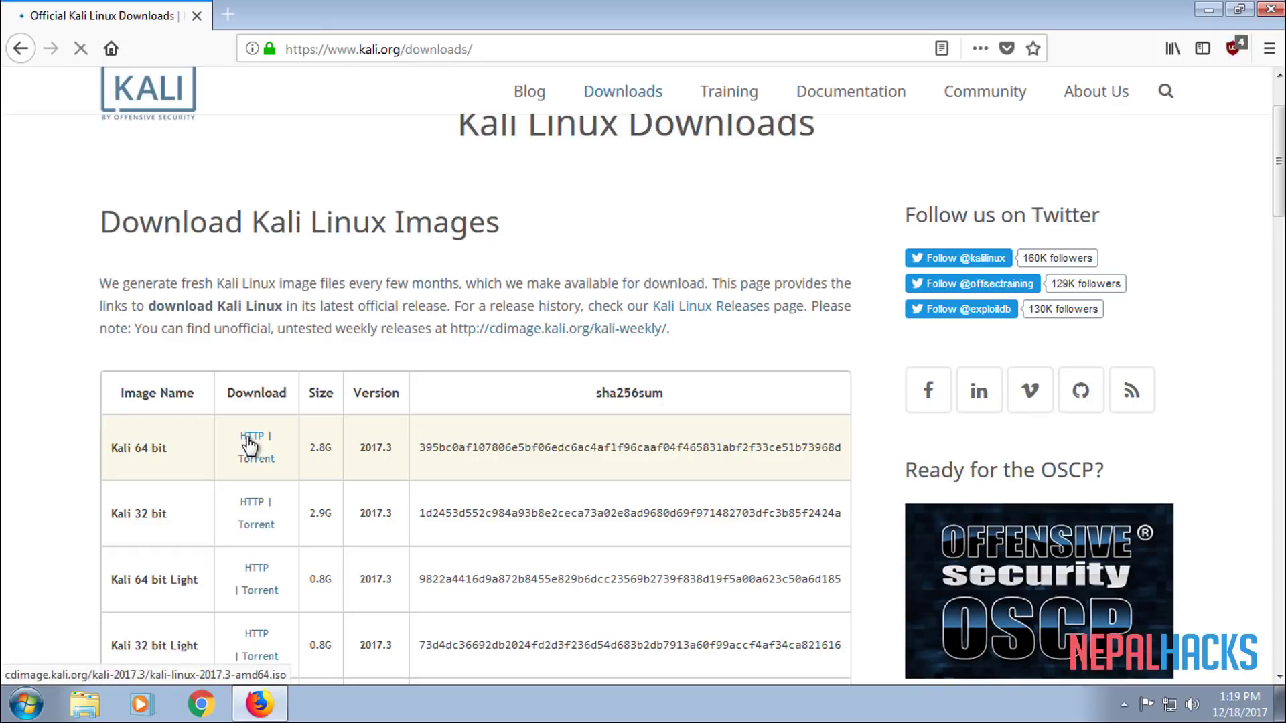
Start saving the Kali Linux 2017.3 64-bit ISO from its HTTP link
{"action": "left_click", "coordinate": [249, 439]}
{"action": "left_click", "coordinate": [727, 455]}
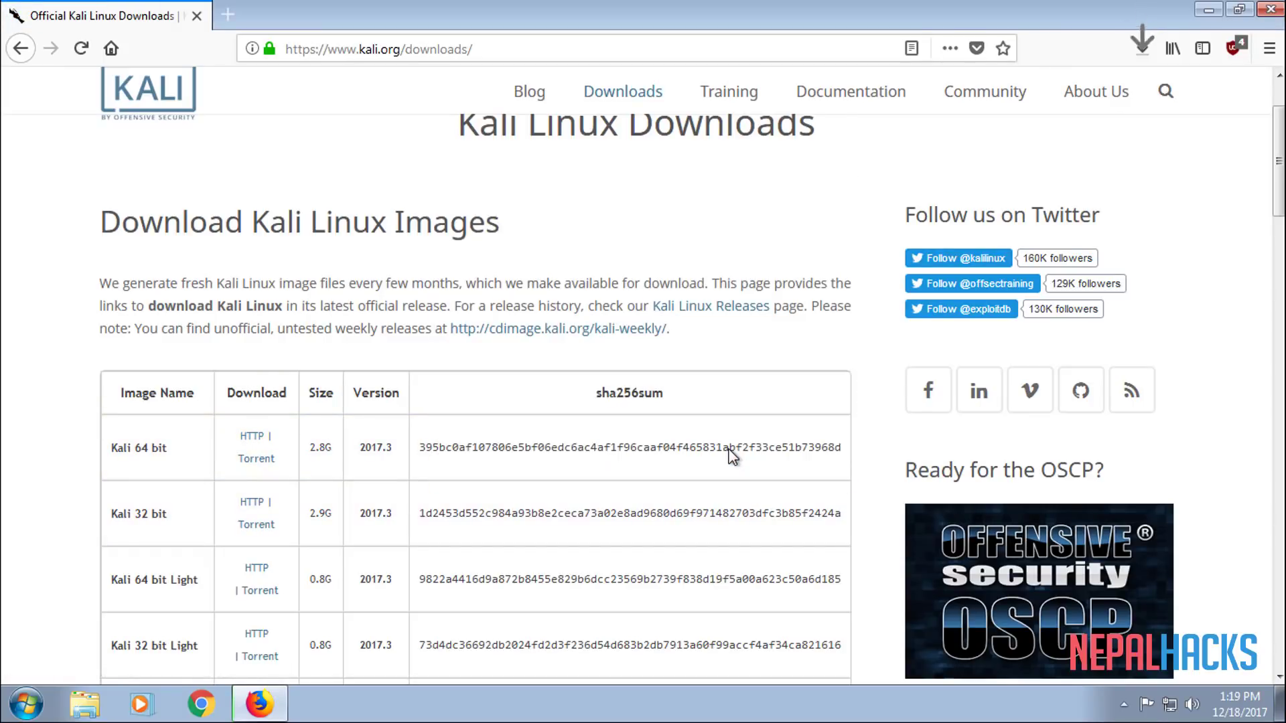
{"action": "left_click", "coordinate": [1142, 50]}
{"action": "key", "text": "ctrl+l"}
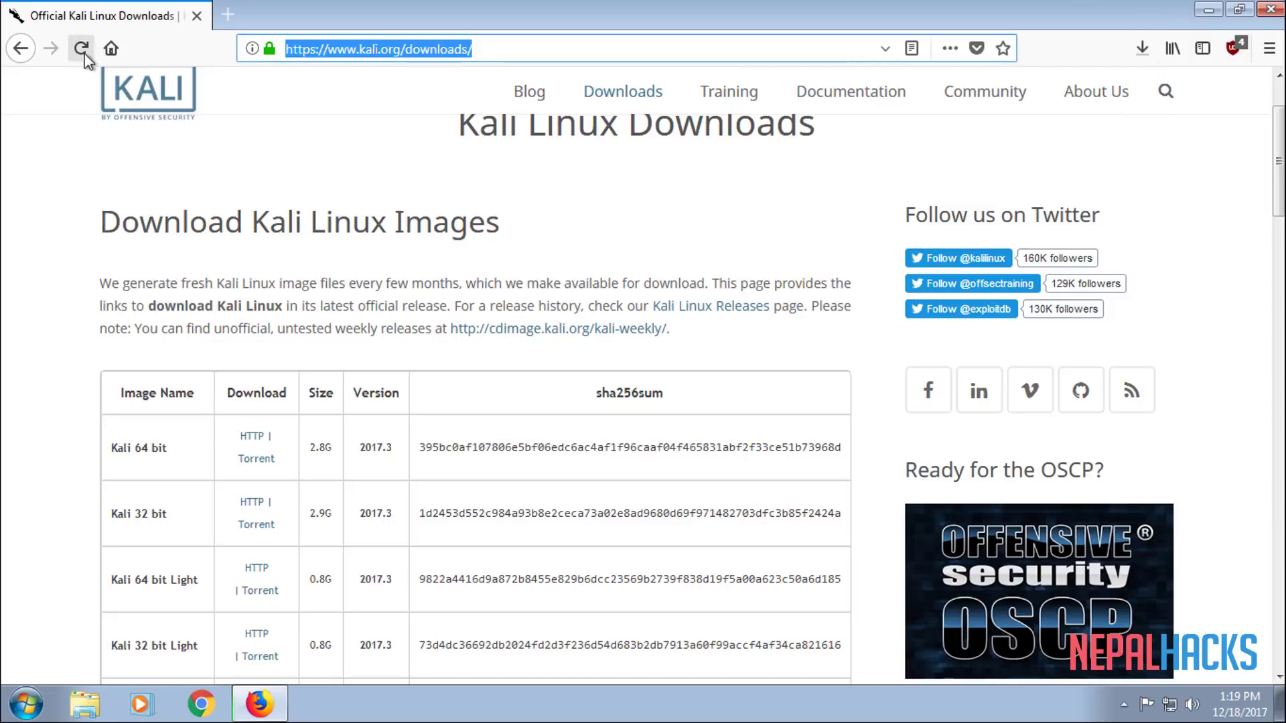
Download Rufus 2.18 from rufus.akeo.ie and show all downloads in the Library window
{"action": "left_click", "coordinate": [111, 49]}
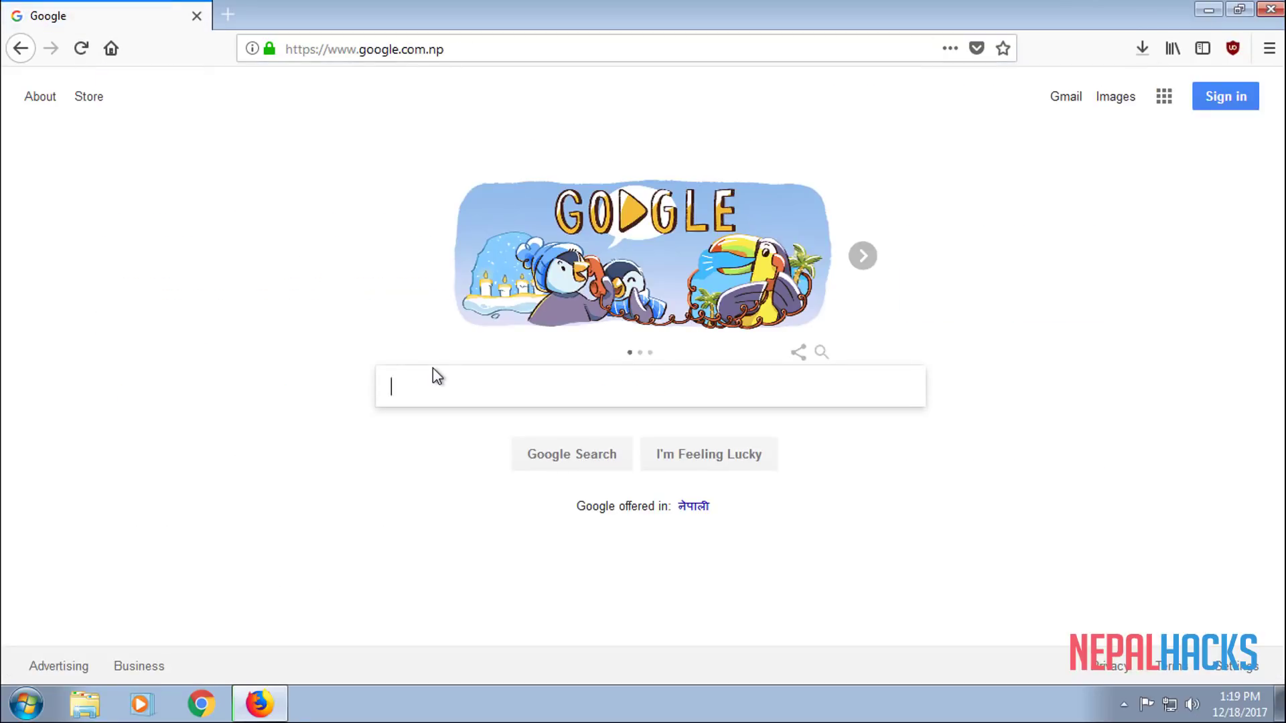
{"action": "type", "text": "rufus"}
{"action": "key", "text": "Return"}
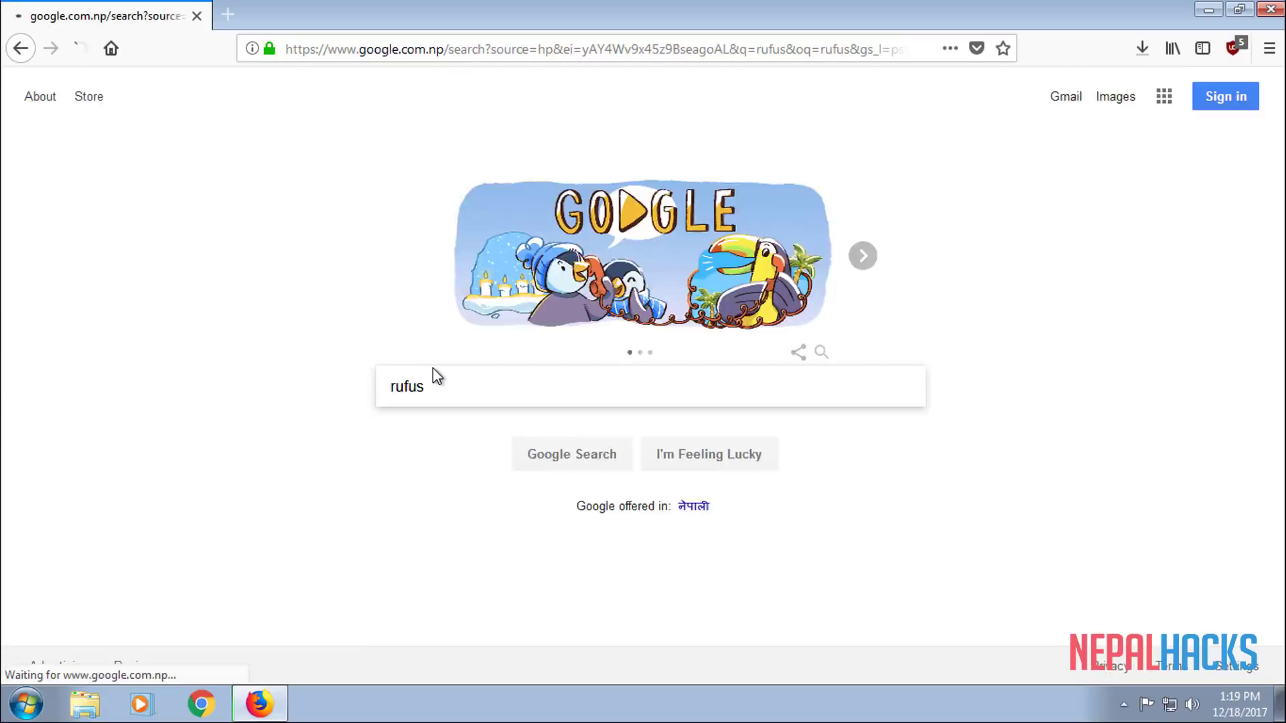
{"action": "left_click", "coordinate": [373, 244]}
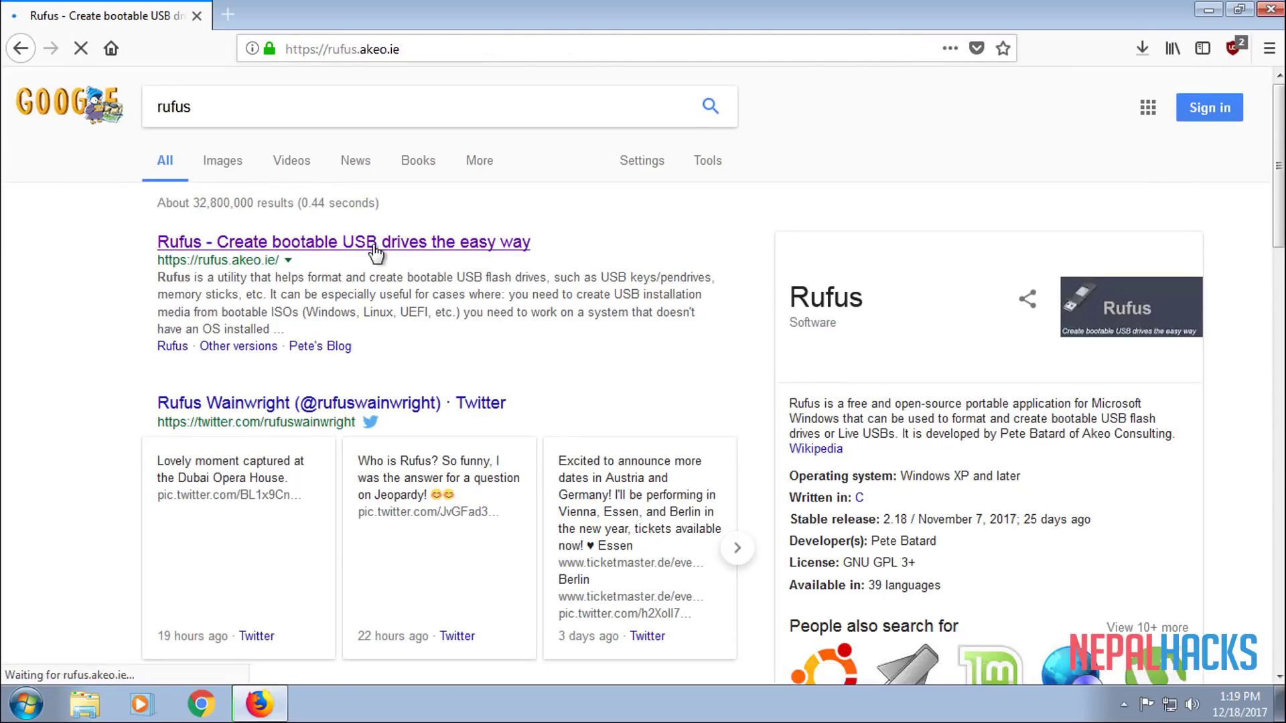
{"action": "scroll", "coordinate": [417, 319], "scroll_direction": "down", "scroll_amount": 10}
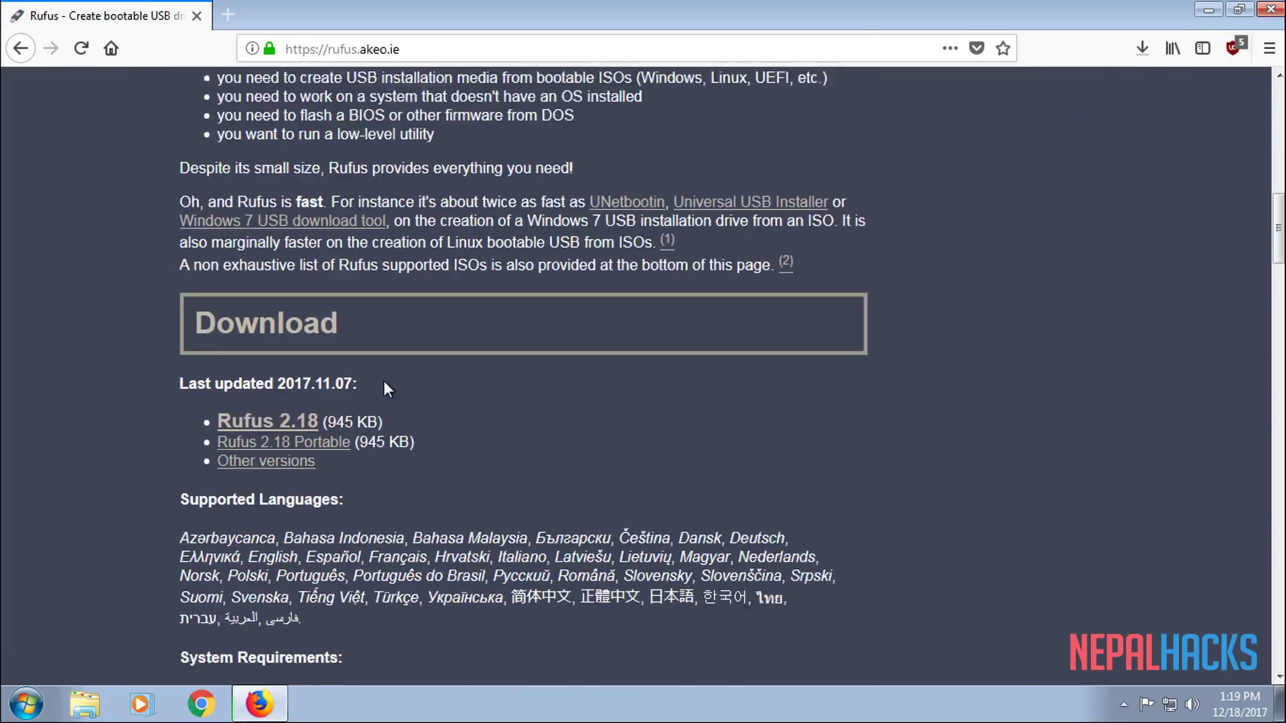
{"action": "scroll", "coordinate": [385, 387], "scroll_direction": "down", "scroll_amount": 2}
{"action": "left_click", "coordinate": [297, 302]}
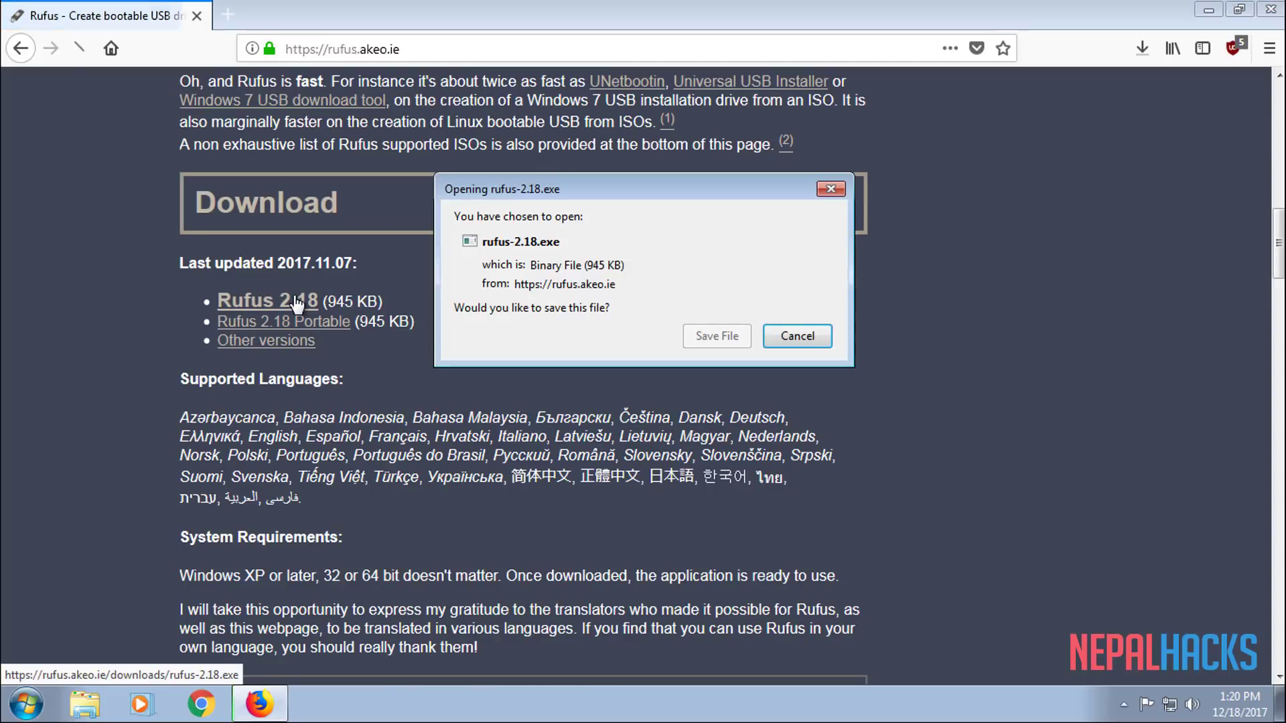
{"action": "left_click", "coordinate": [716, 336]}
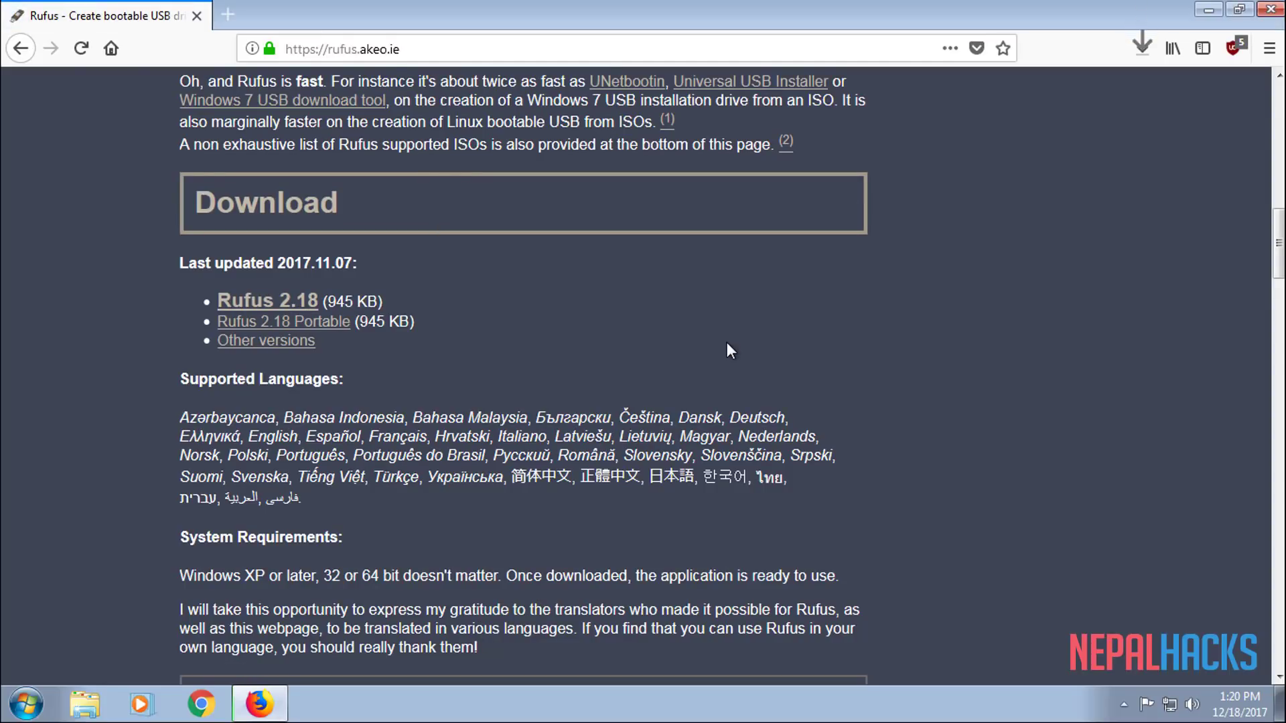
{"action": "left_click", "coordinate": [1142, 52]}
{"action": "left_click", "coordinate": [791, 213]}
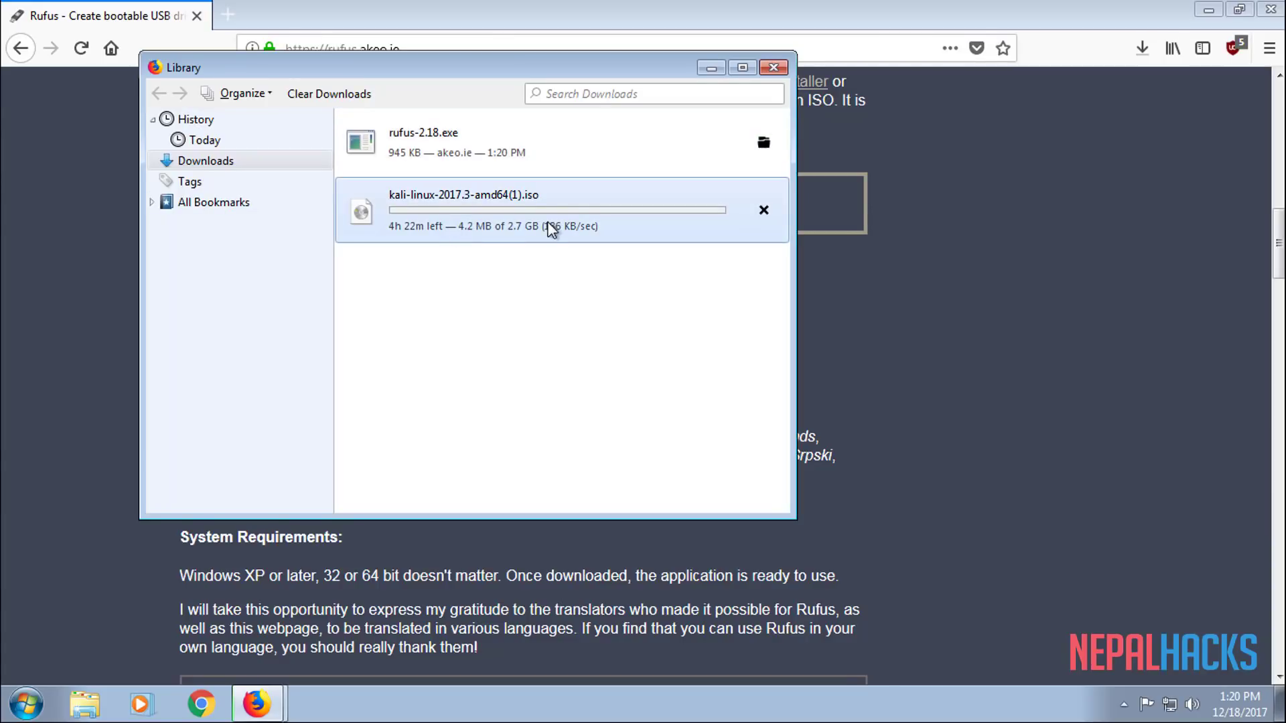
Launch rufus-2.18.exe and allow it to run with administrator rights
{"action": "double_click", "coordinate": [555, 144]}
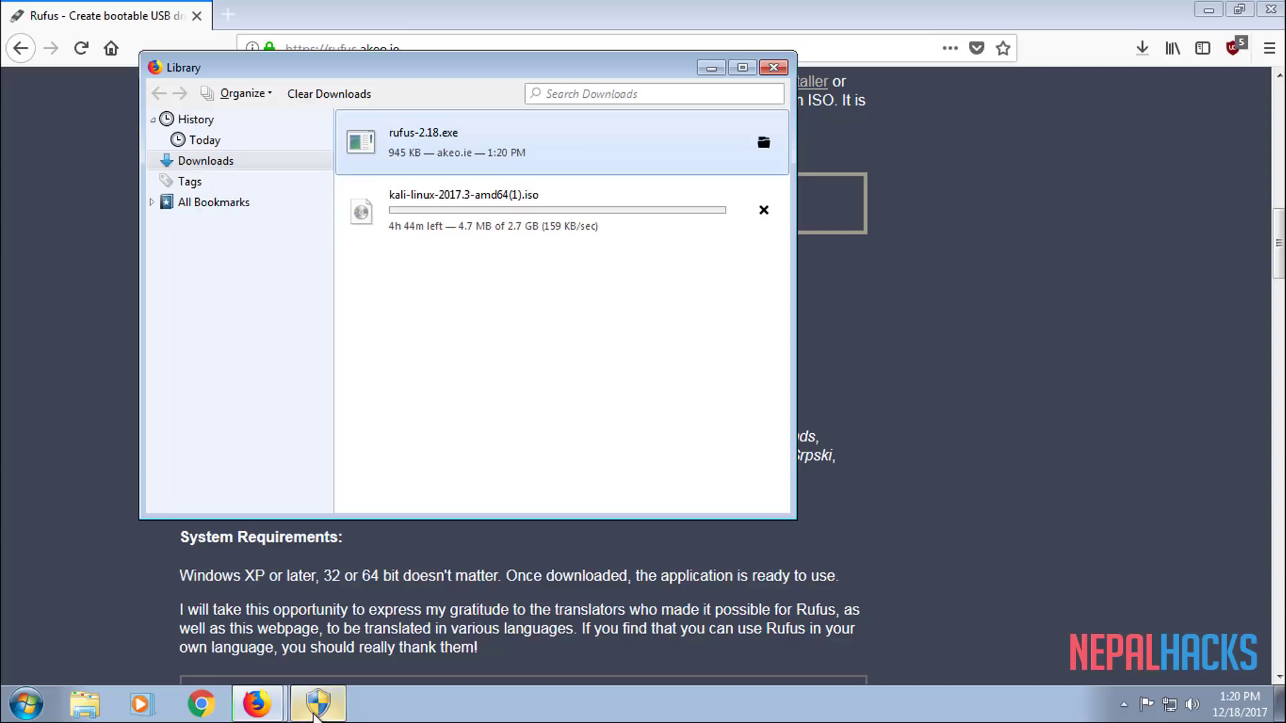
{"action": "left_click", "coordinate": [315, 707]}
{"action": "left_click", "coordinate": [729, 368]}
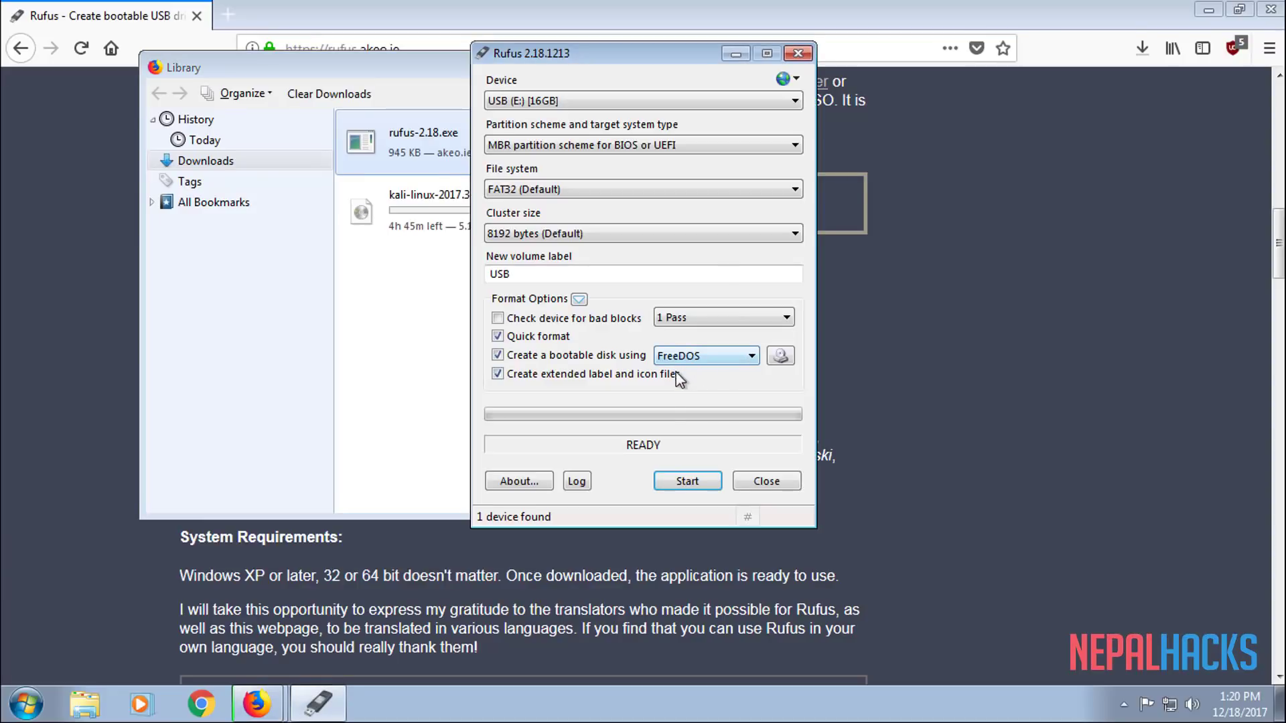
Cancel the Kali ISO download, close the Library, and open Windows Explorer
{"action": "left_click", "coordinate": [462, 372]}
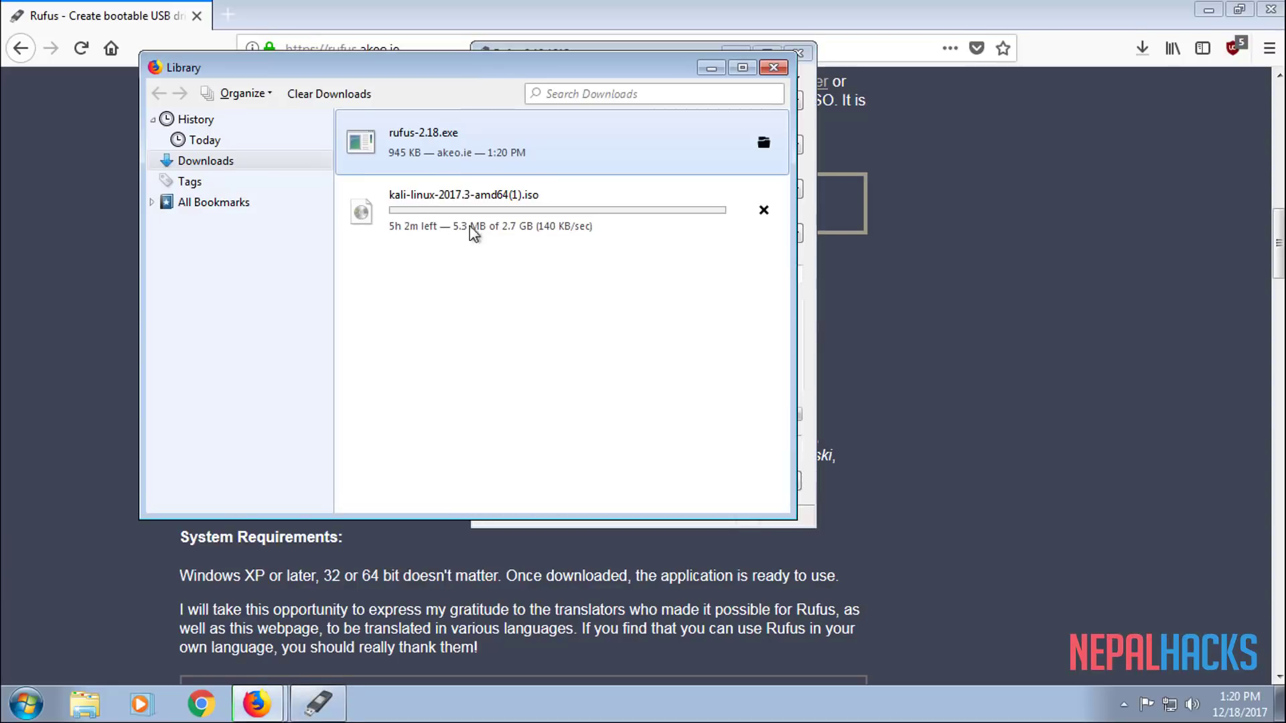
{"action": "left_click", "coordinate": [763, 212]}
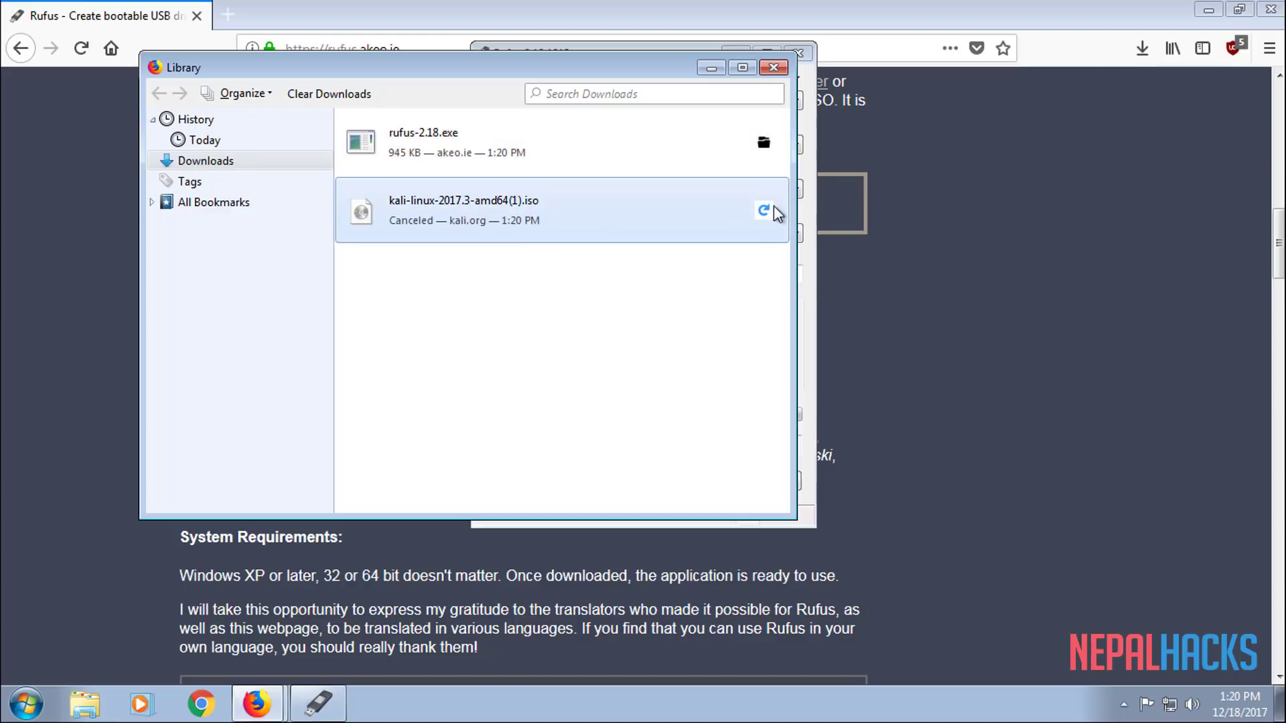
{"action": "left_click", "coordinate": [774, 67]}
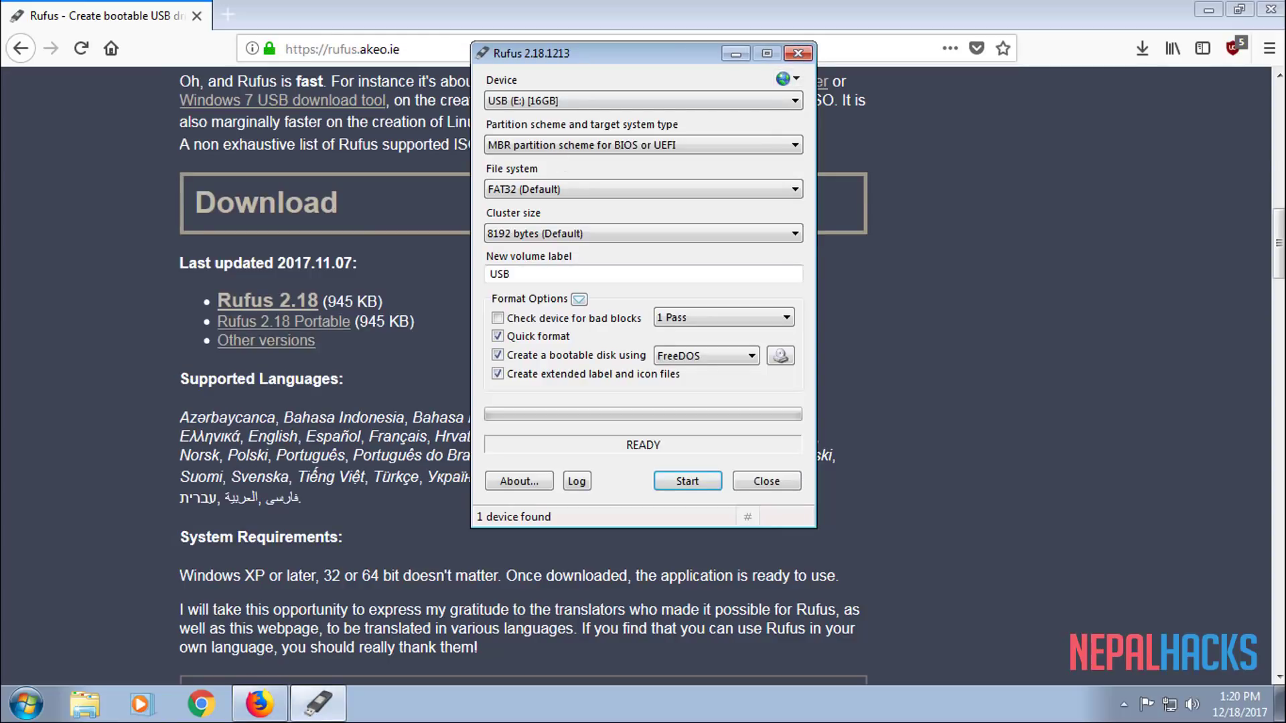
{"action": "left_click", "coordinate": [87, 700]}
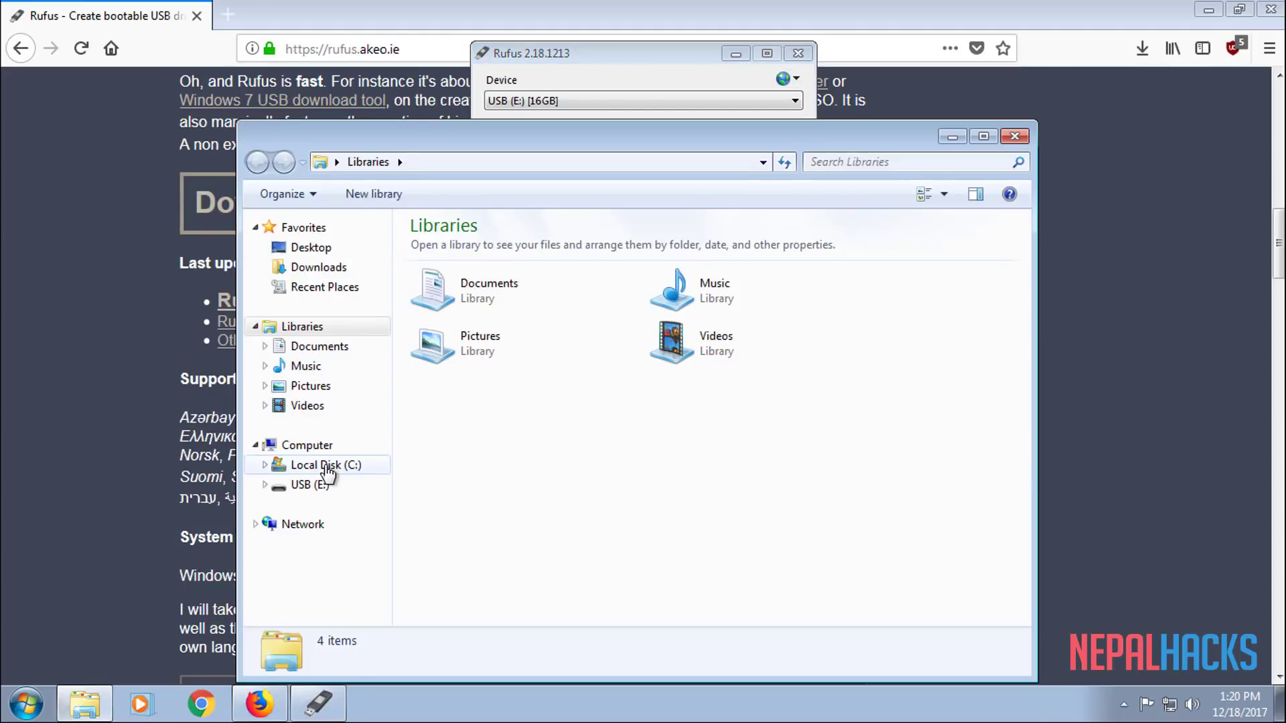
Open the Downloads folder and check the kali-linux ISO file's details
{"action": "left_click", "coordinate": [328, 271]}
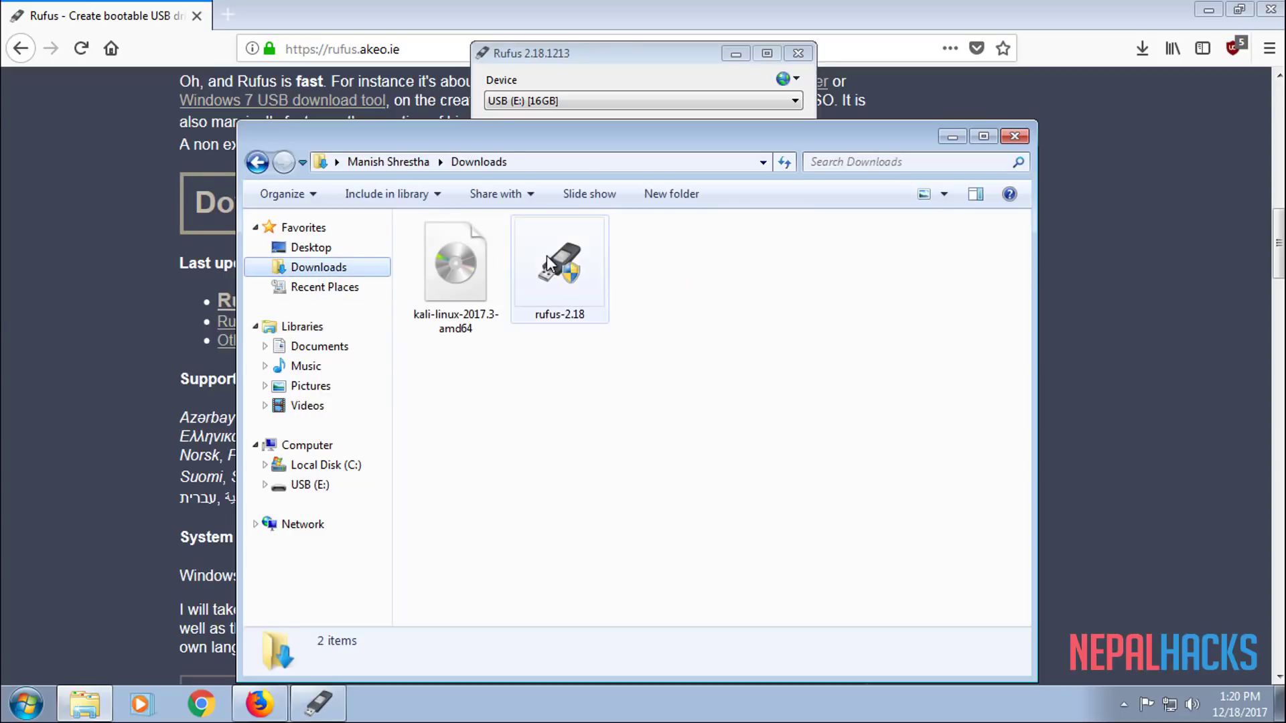
{"action": "left_click", "coordinate": [420, 278]}
{"action": "left_click", "coordinate": [485, 534]}
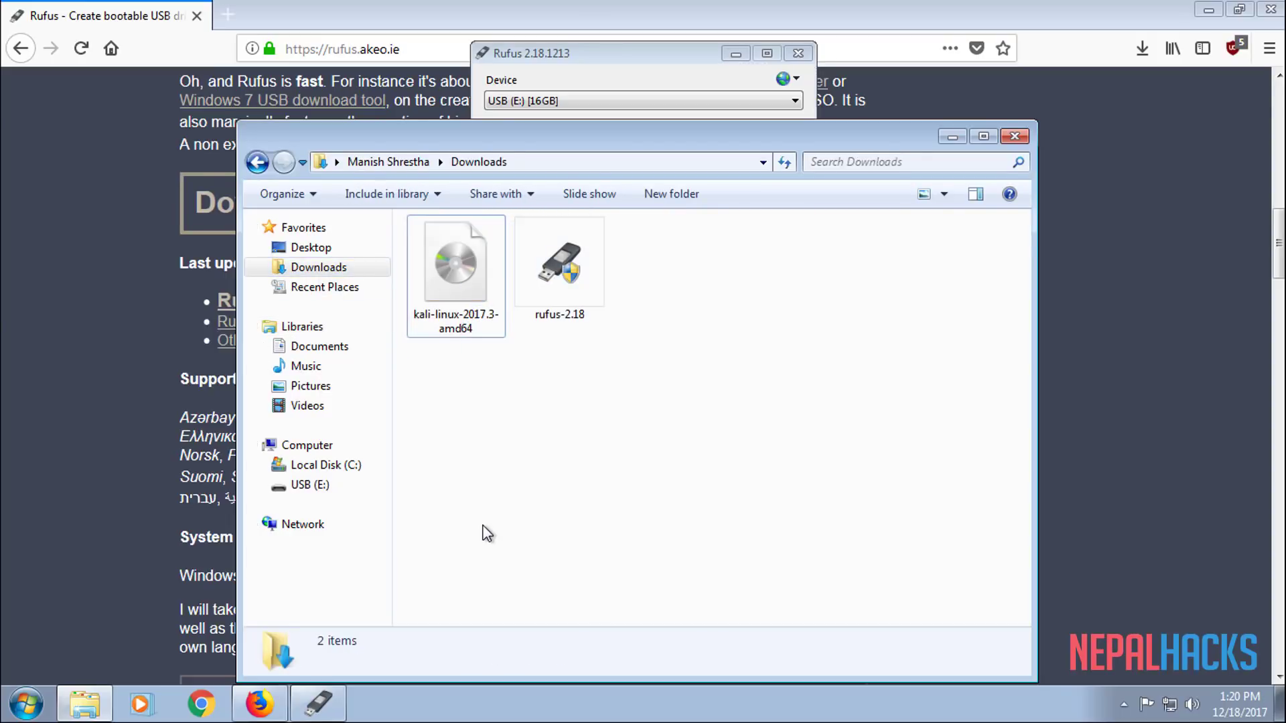
Quick-format USB (E:) as FAT32 and confirm erasing its data
{"action": "right_click", "coordinate": [303, 492]}
{"action": "left_click", "coordinate": [700, 494]}
{"action": "left_click", "coordinate": [315, 484]}
{"action": "right_click", "coordinate": [318, 484]}
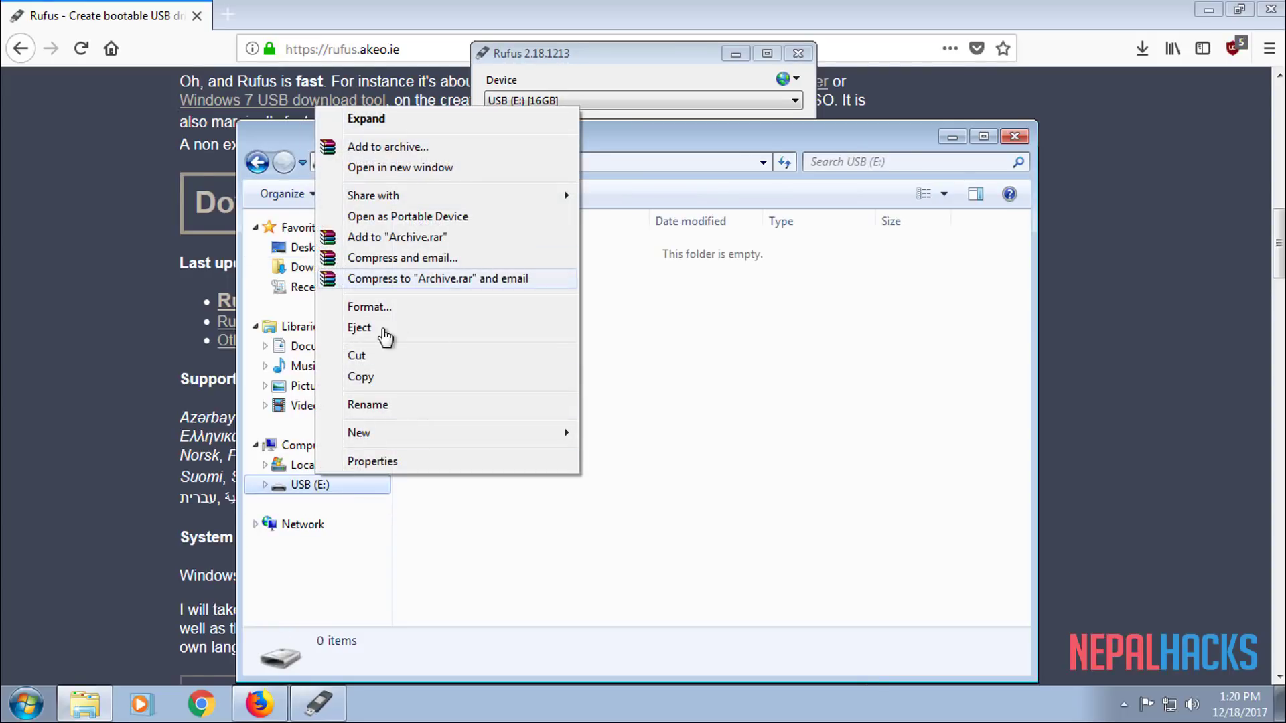
{"action": "left_click", "coordinate": [366, 306]}
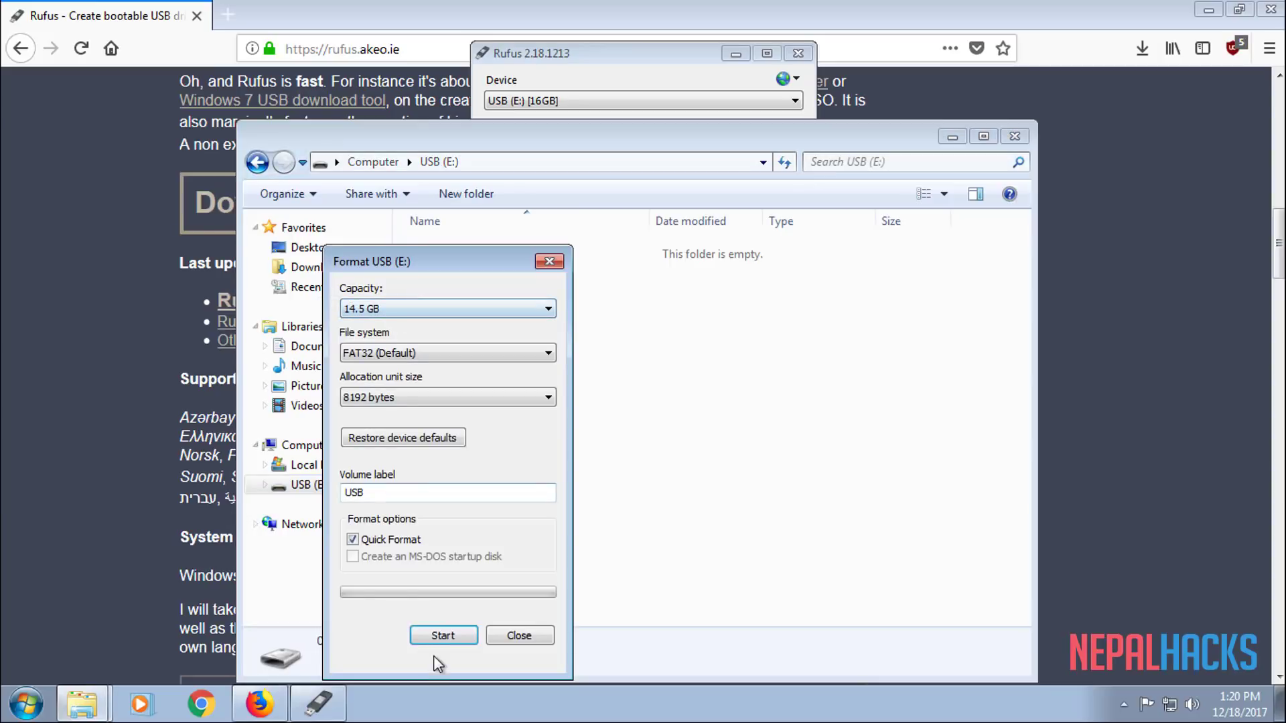
{"action": "left_click", "coordinate": [442, 636]}
{"action": "left_click", "coordinate": [677, 351]}
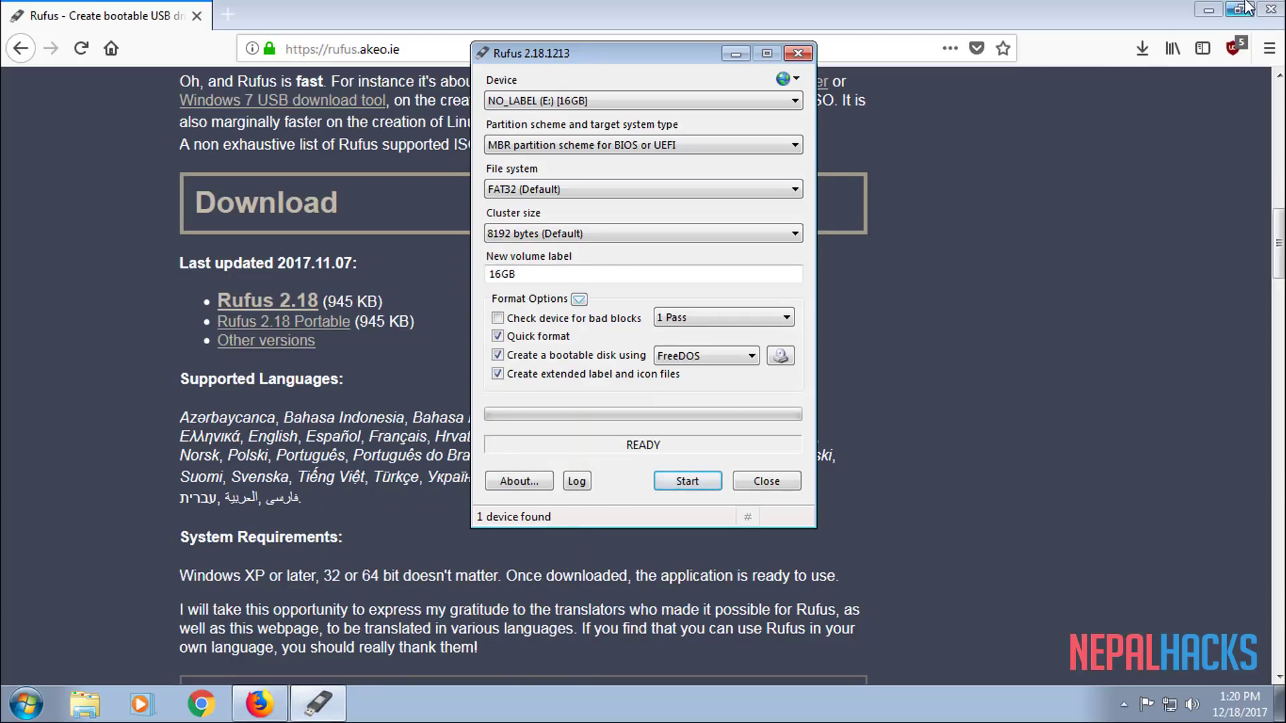
Close Firefox and load kali-linux-2017.3-amd64.iso from Downloads into Rufus
{"action": "left_click", "coordinate": [1270, 9]}
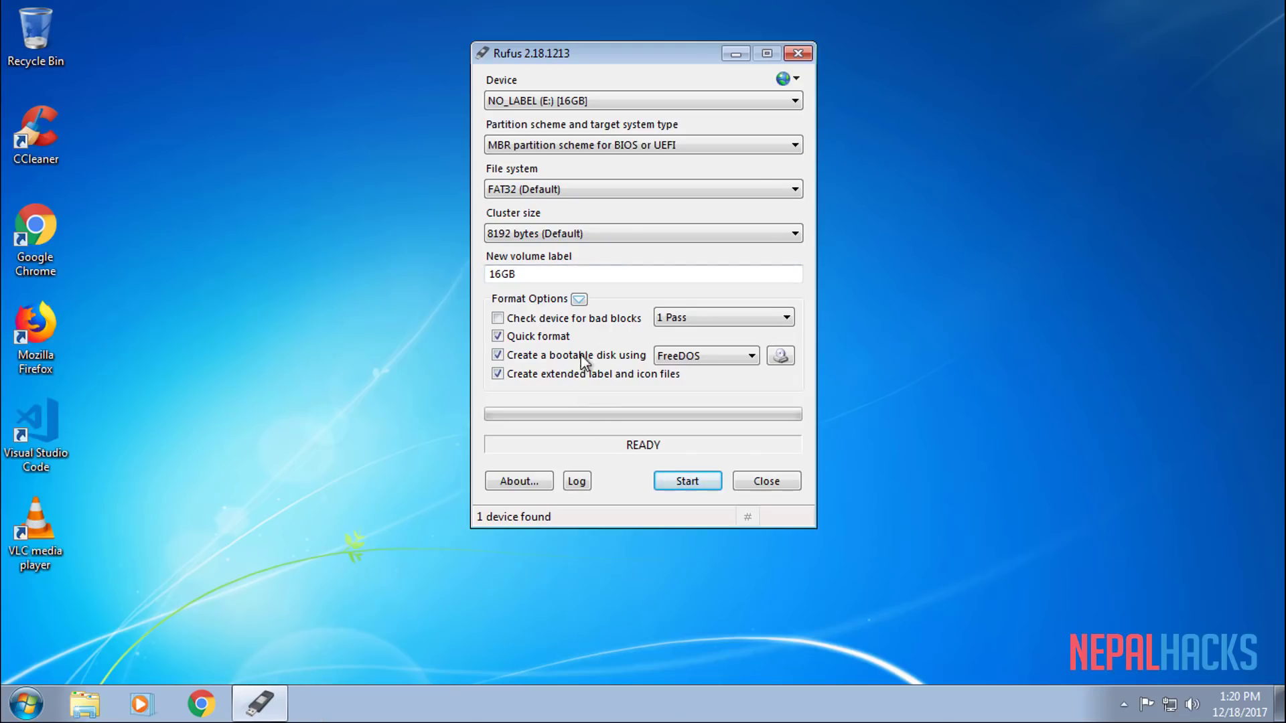
{"action": "left_click", "coordinate": [780, 364]}
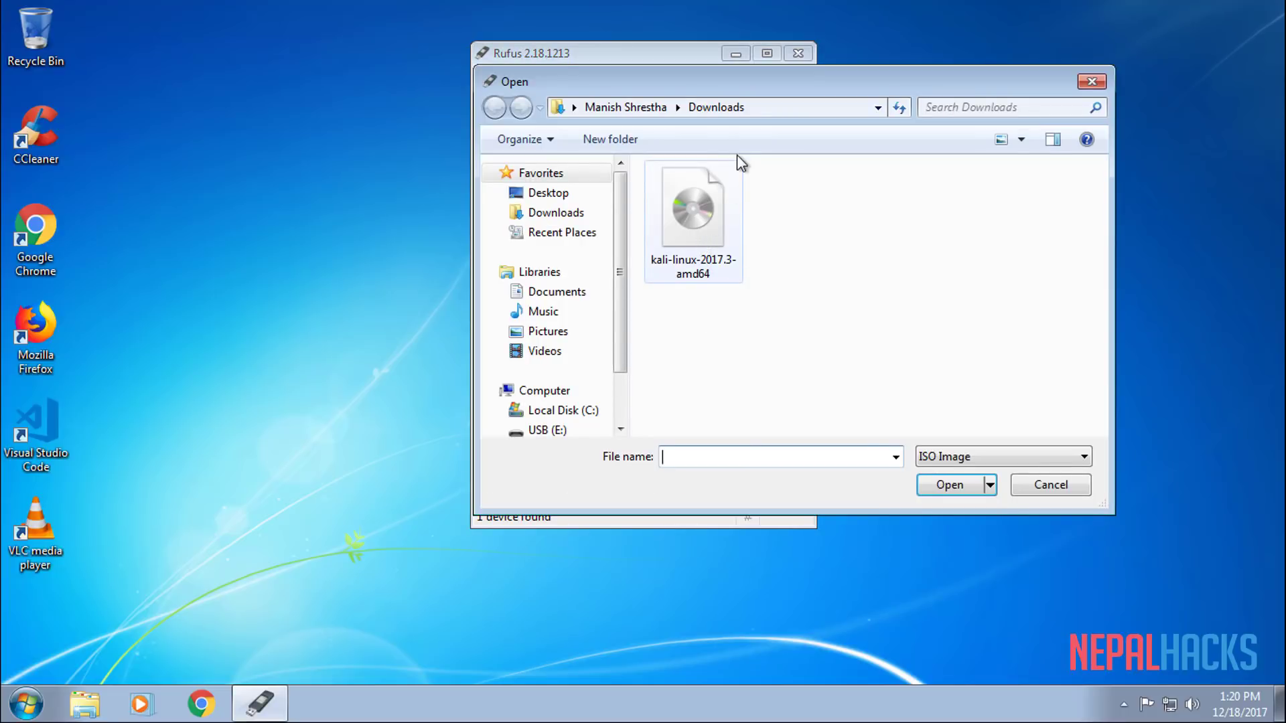
{"action": "left_click", "coordinate": [555, 215]}
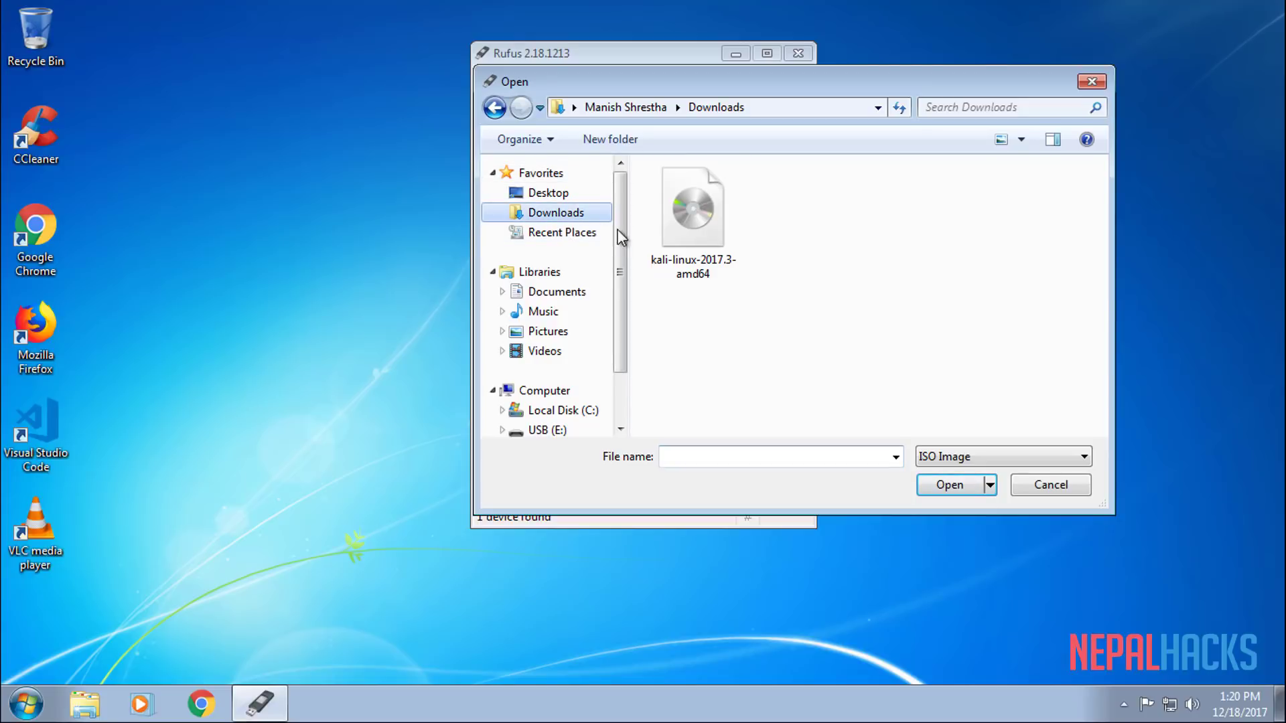
{"action": "left_click", "coordinate": [693, 231]}
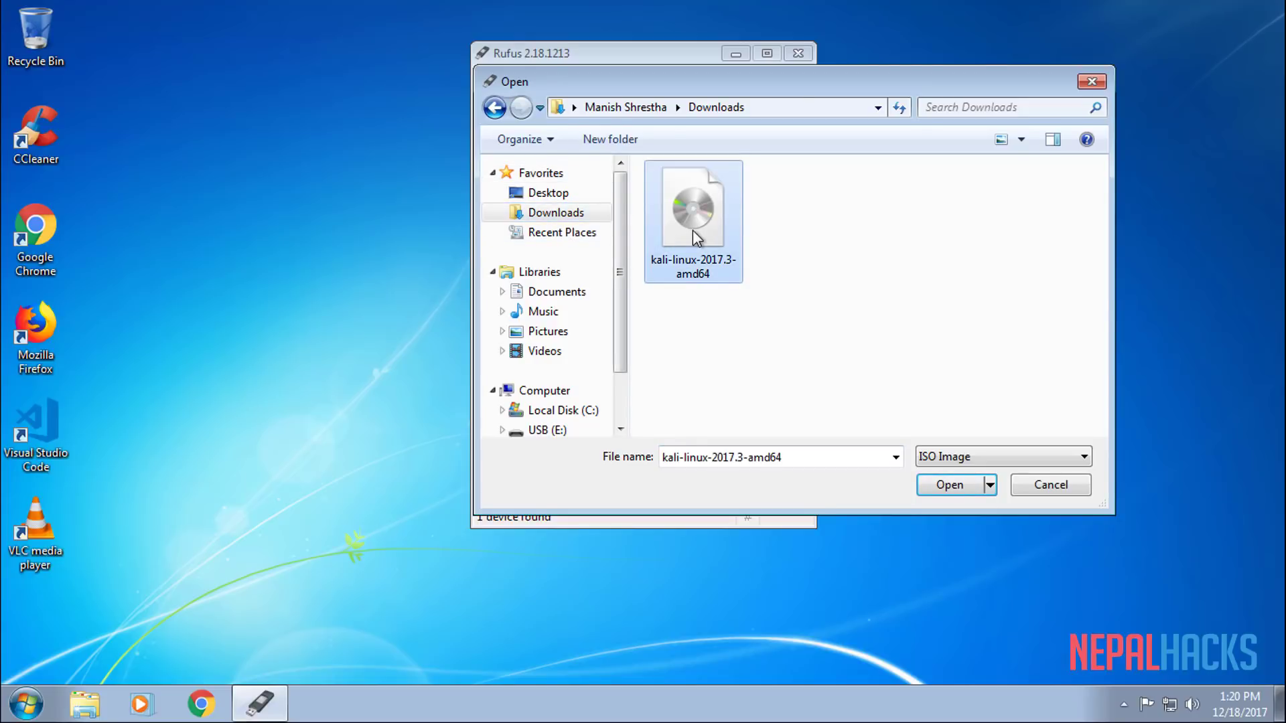
{"action": "double_click", "coordinate": [693, 231]}
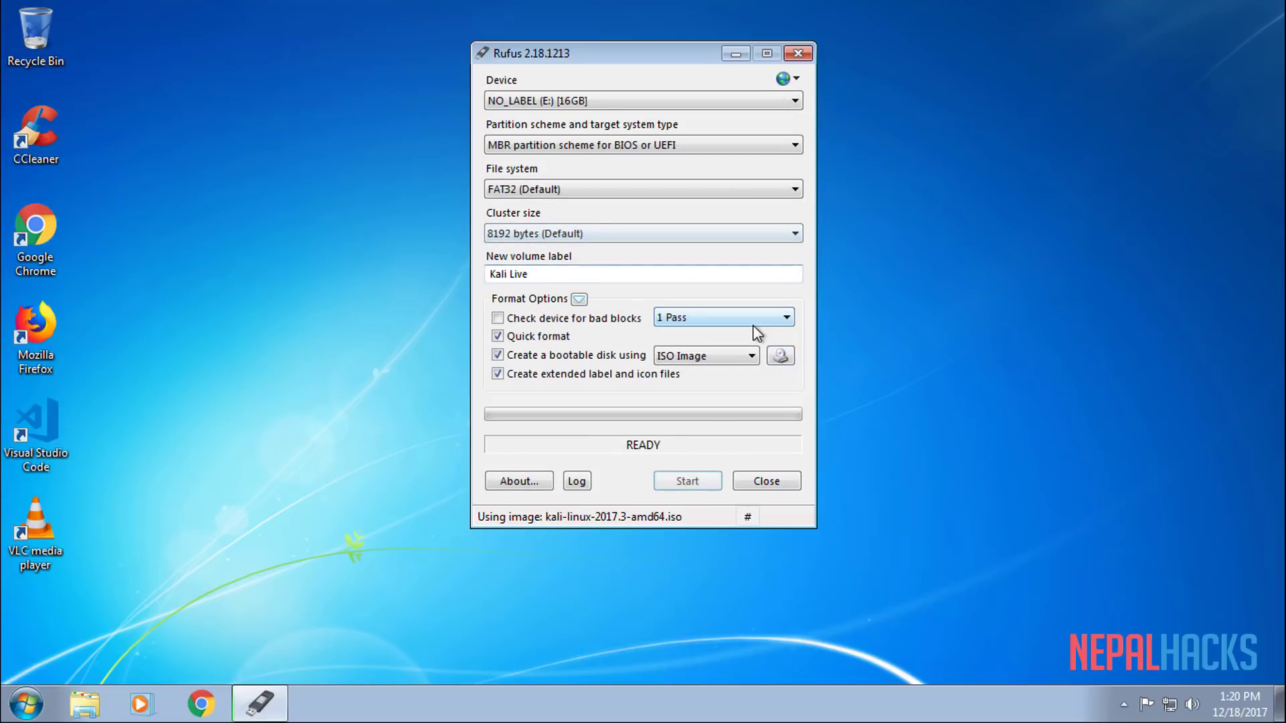
Write the image to USB (E:) in ISO Image mode, allowing the Syslinux download and erase
{"action": "left_click", "coordinate": [712, 479]}
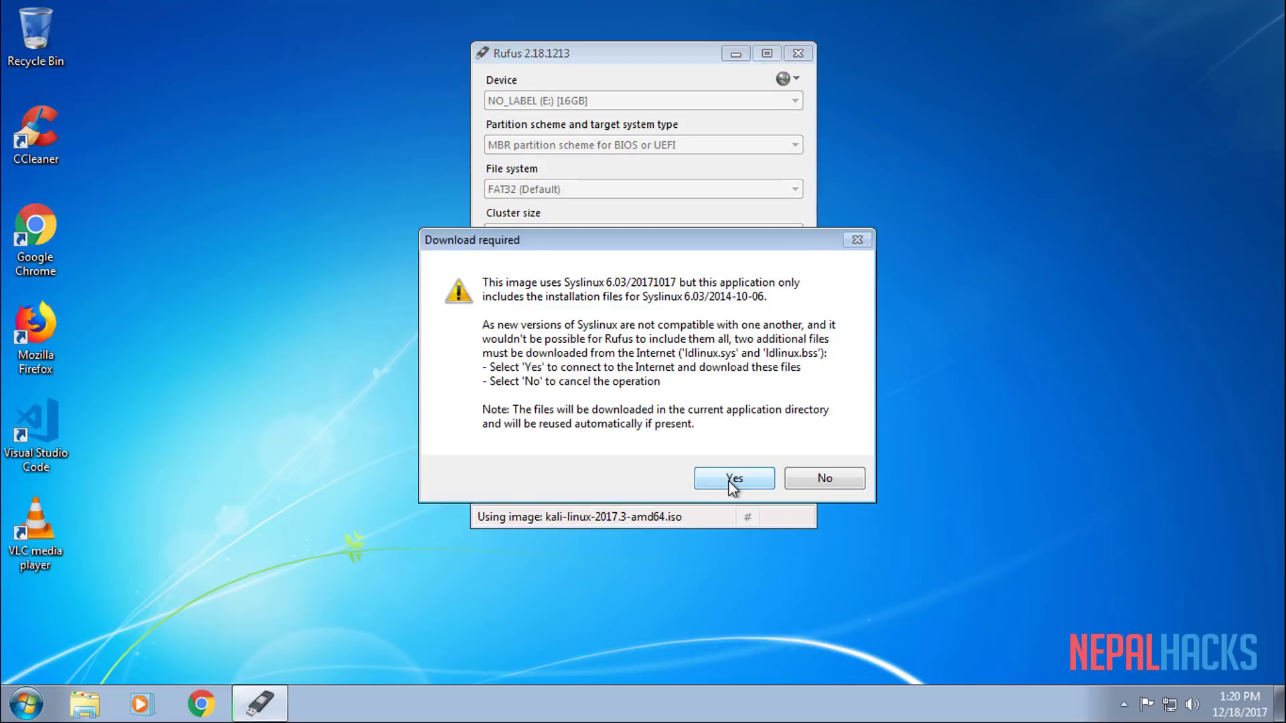
{"action": "left_click", "coordinate": [732, 481]}
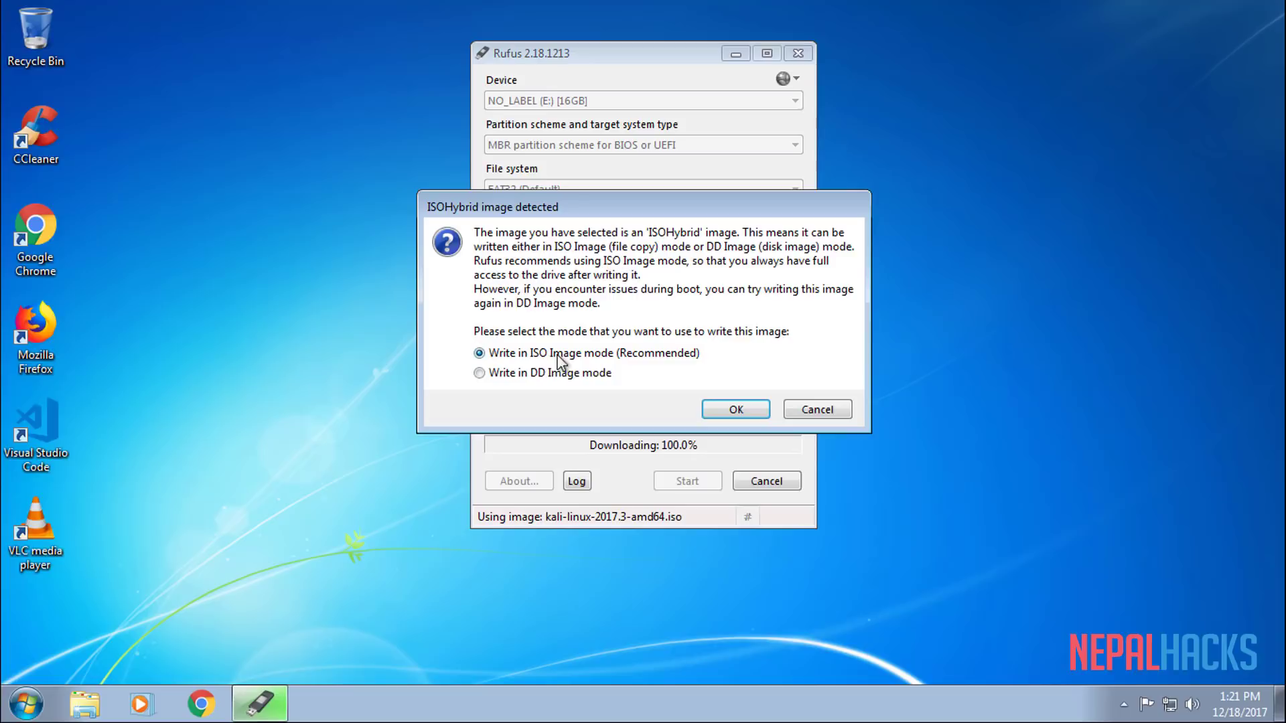
{"action": "left_click", "coordinate": [750, 410]}
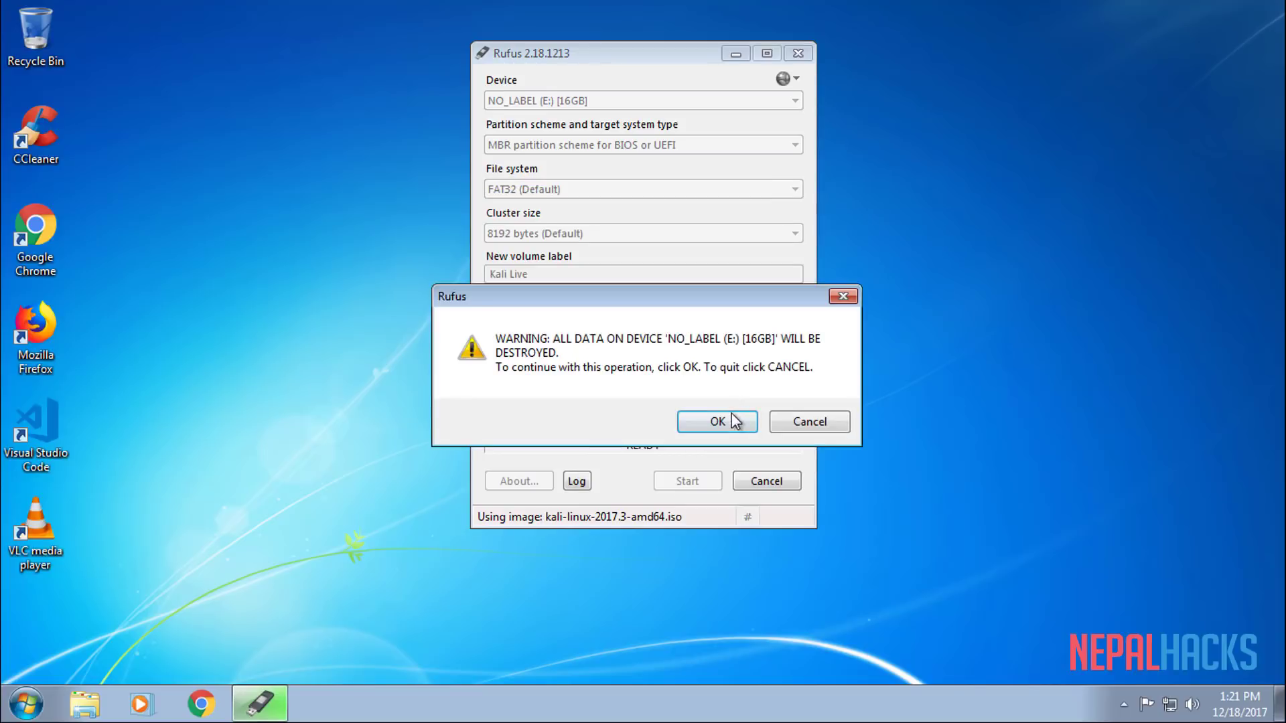
{"action": "left_click", "coordinate": [735, 421]}
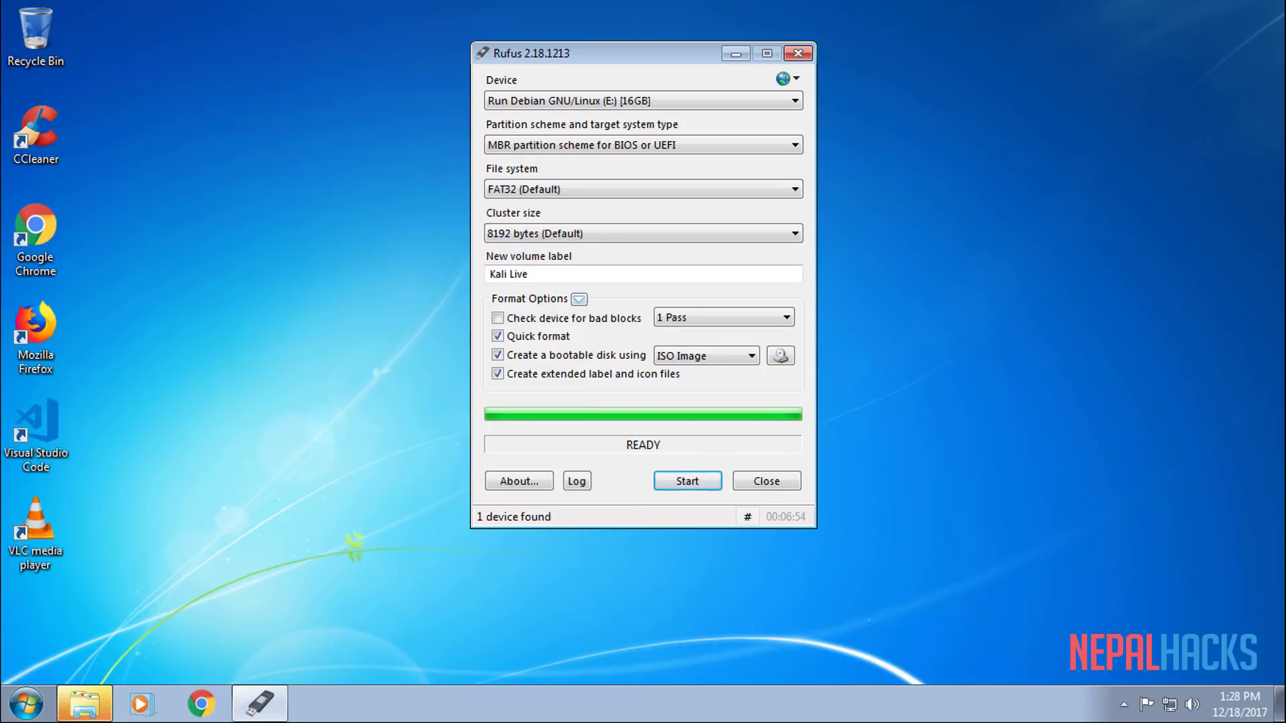
Close Rufus, view the Kali files on KALI LIVE (E:), and eject the drive
{"action": "left_click", "coordinate": [788, 479]}
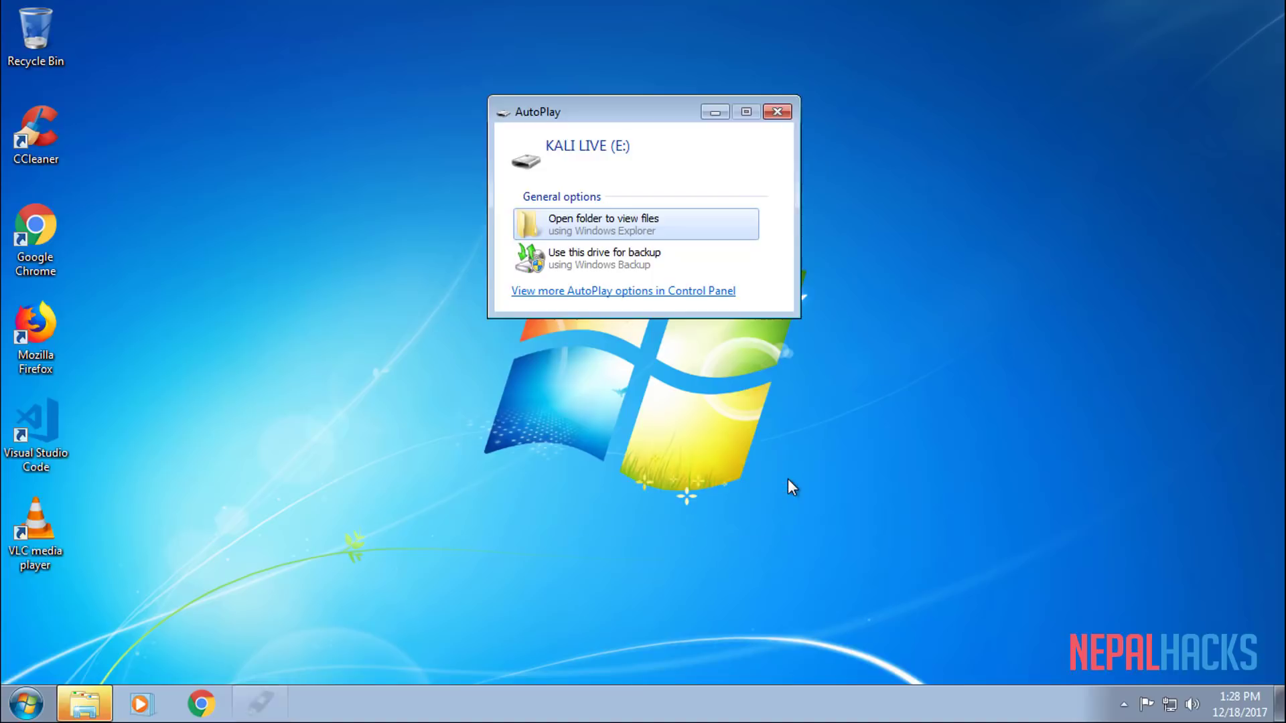
{"action": "left_click", "coordinate": [724, 229]}
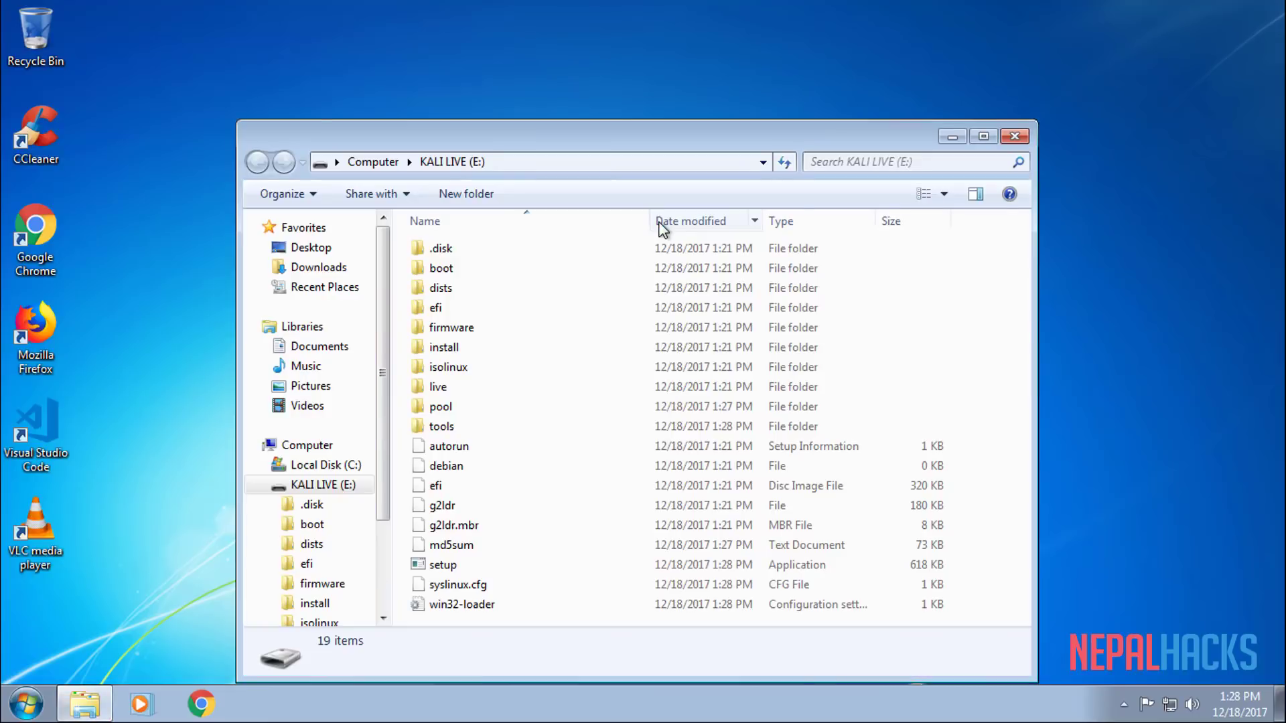
{"action": "right_click", "coordinate": [320, 489]}
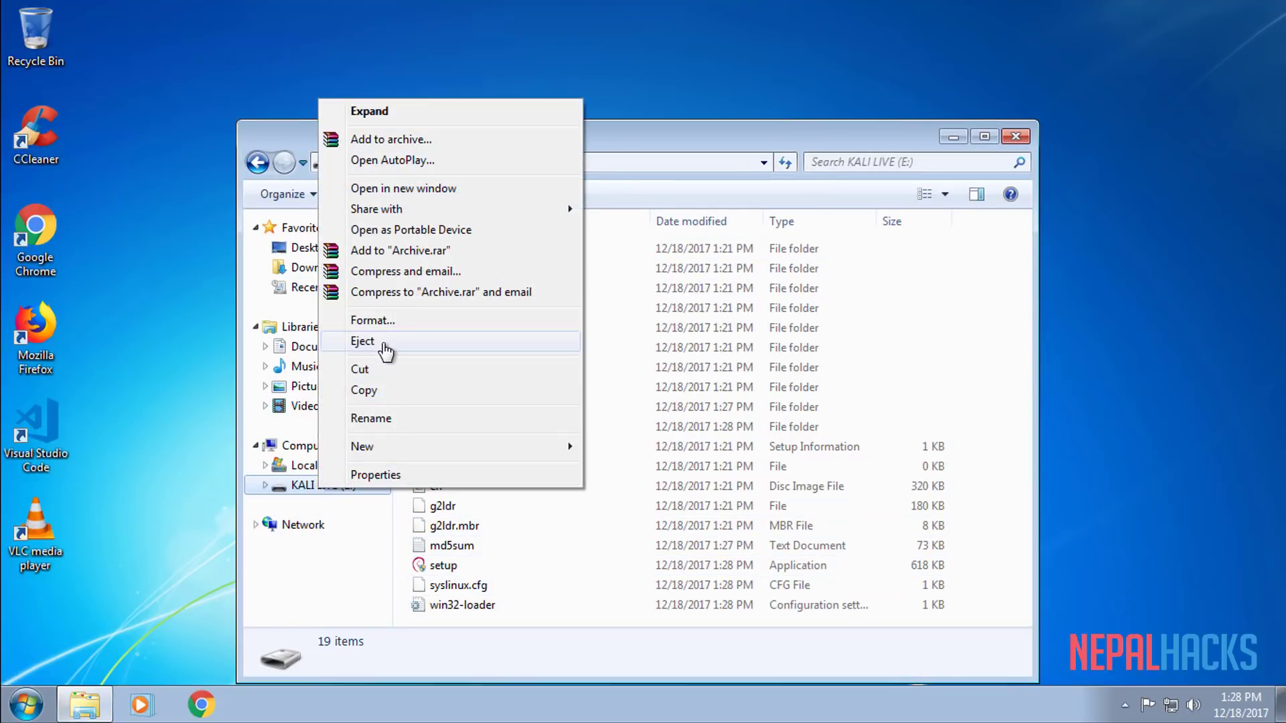
{"action": "left_click", "coordinate": [392, 345]}
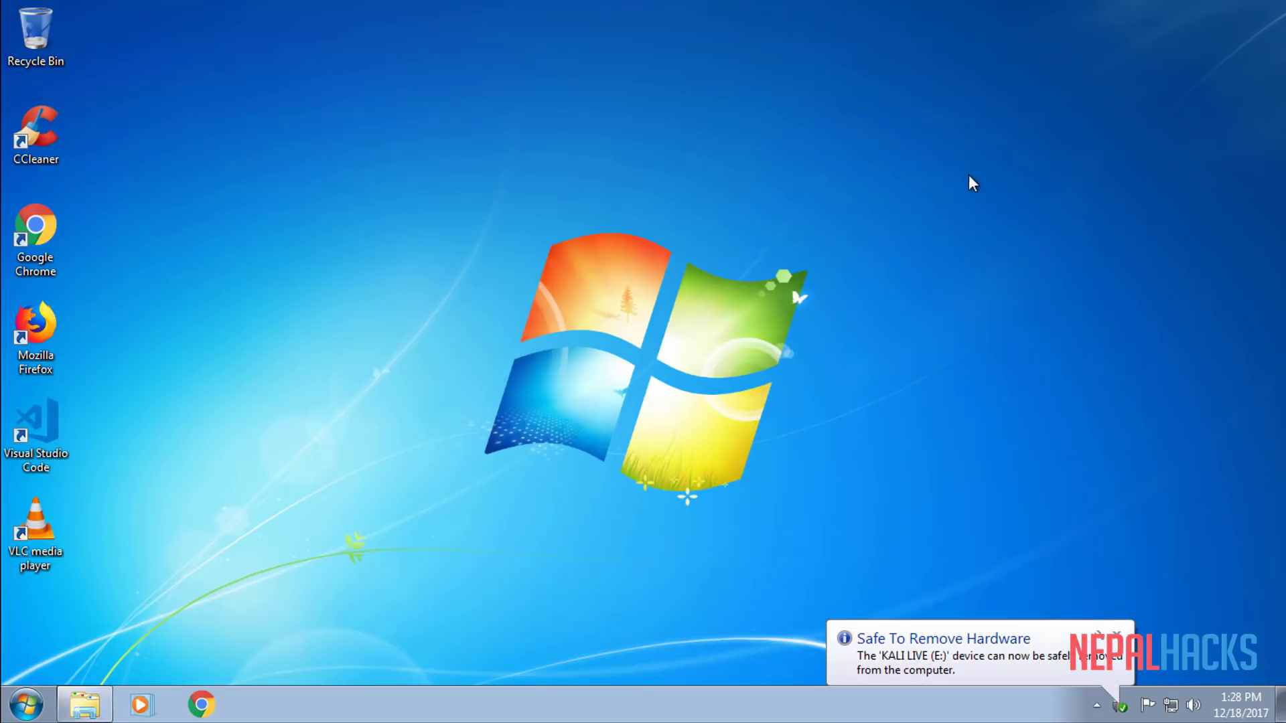
Boot the virtual machine from Removable Devices via the Esc boot menu into Kali Live
{"action": "left_click", "coordinate": [1116, 635]}
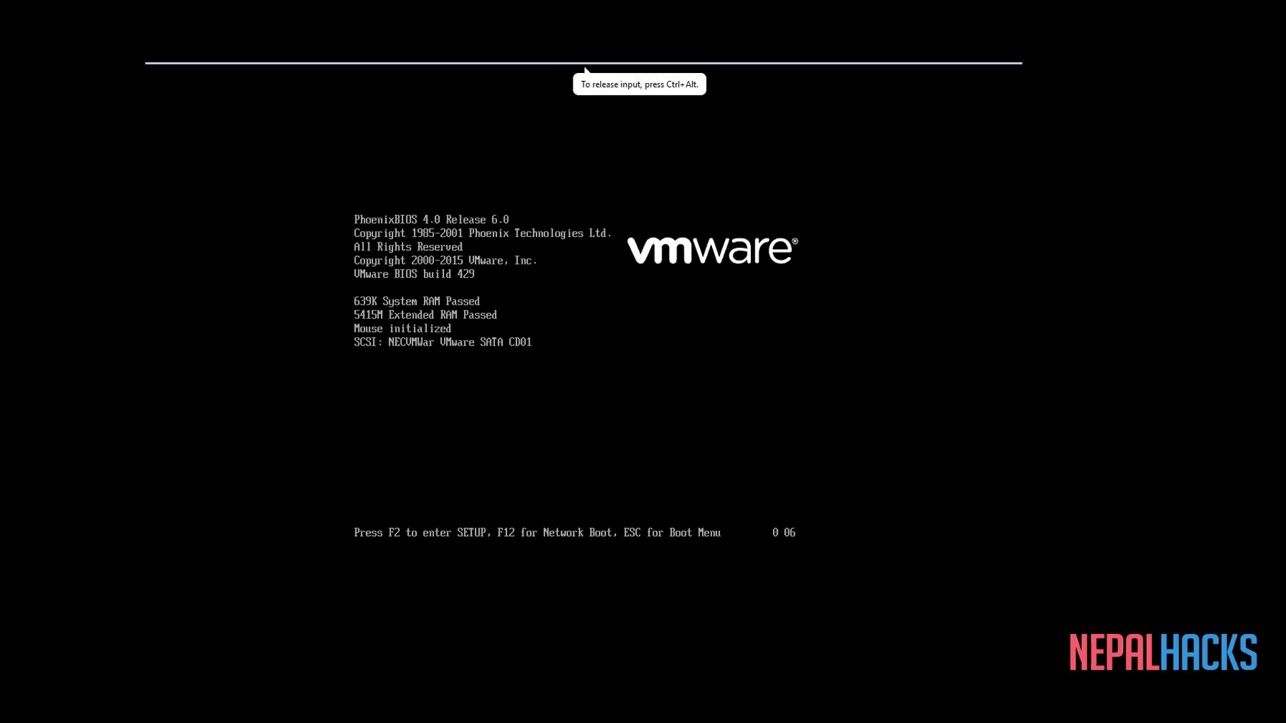
{"action": "key", "text": "Escape"}
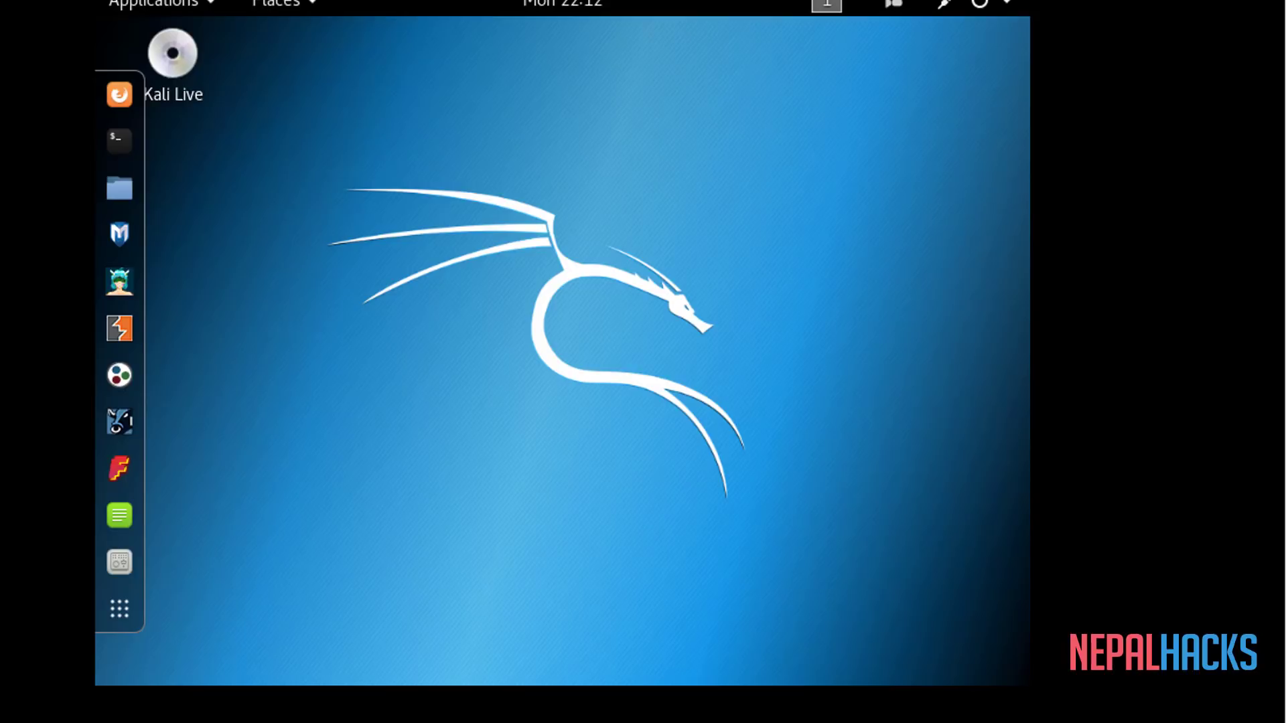
Launch the Terminal from the Kali dock to get a root@kali prompt
{"action": "key", "text": "alt+F1"}
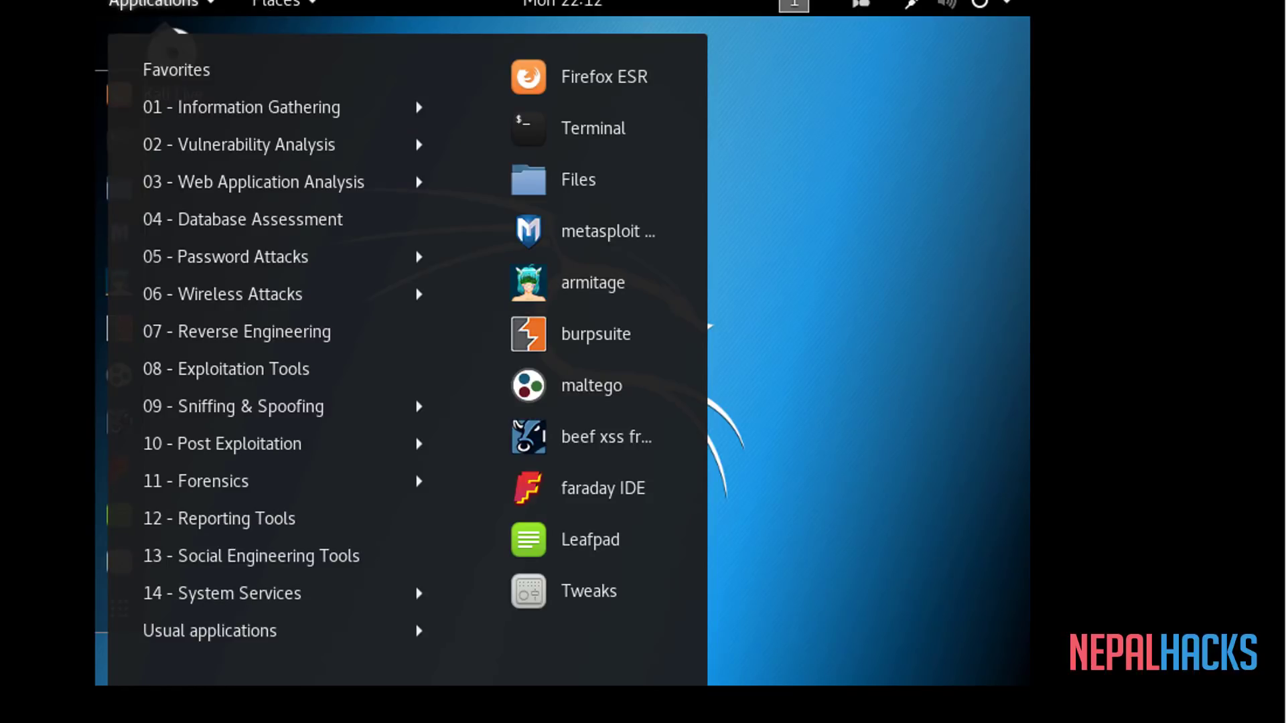
{"action": "key", "text": "Escape"}
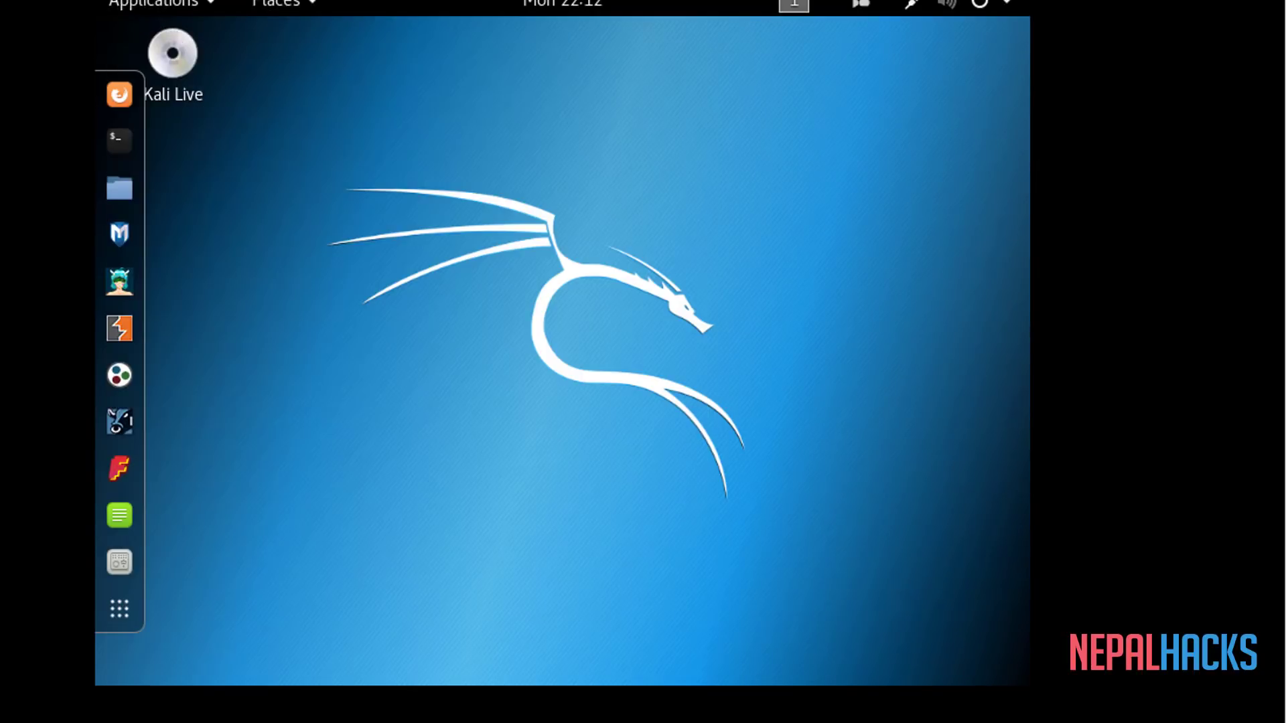
{"action": "left_click", "coordinate": [119, 141]}
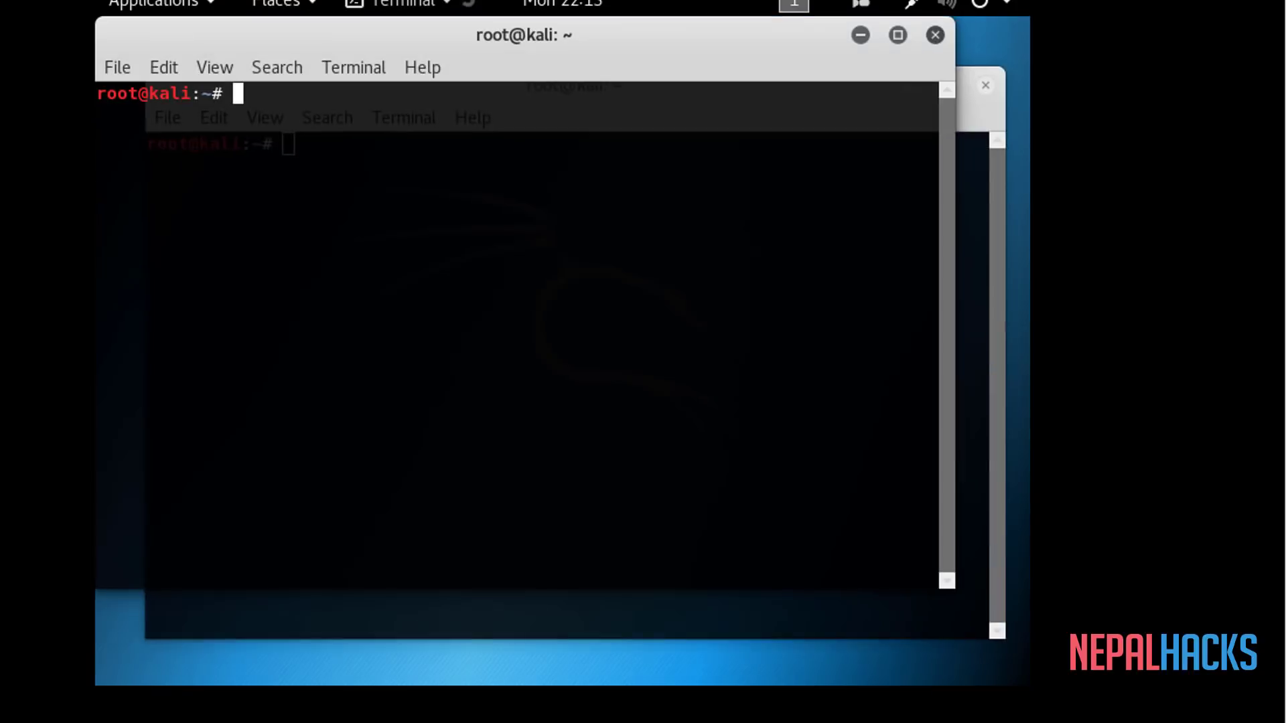